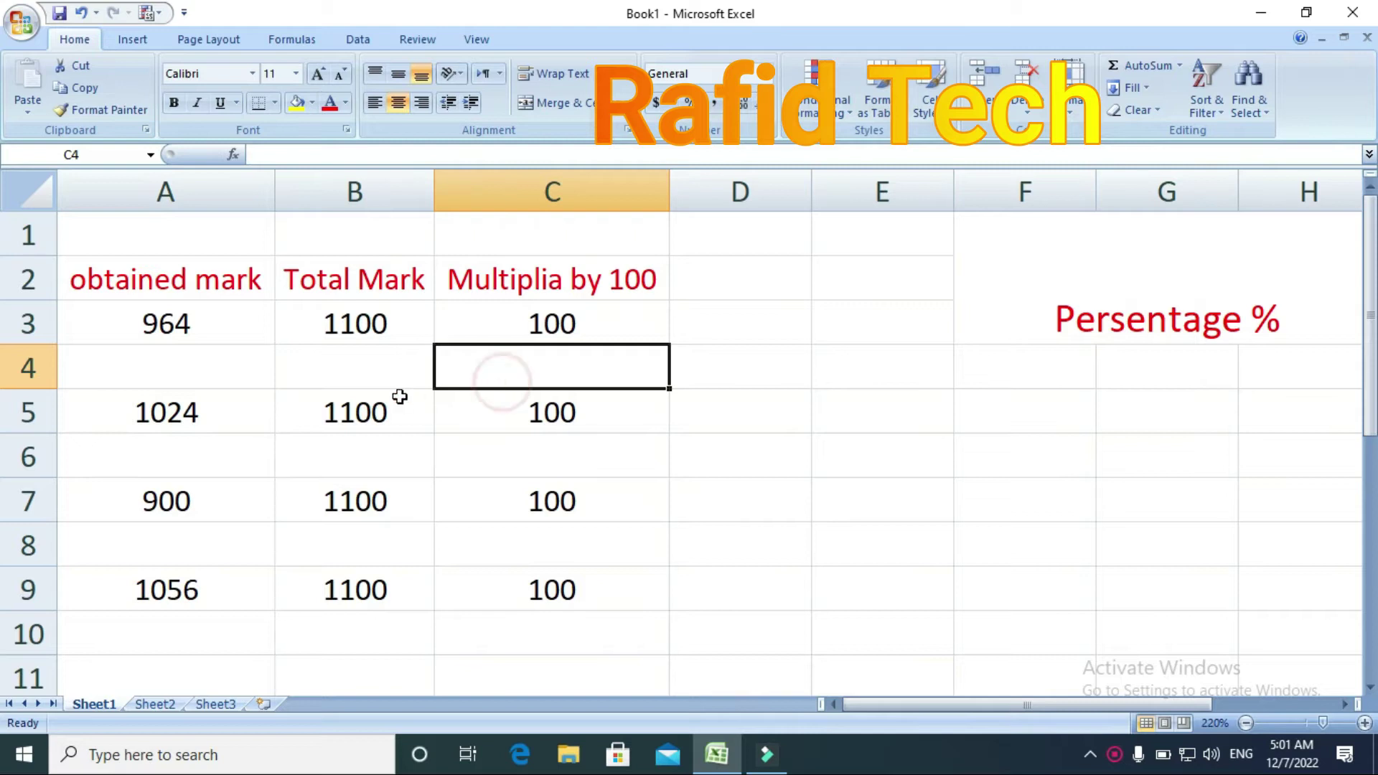
left_click(209, 338)
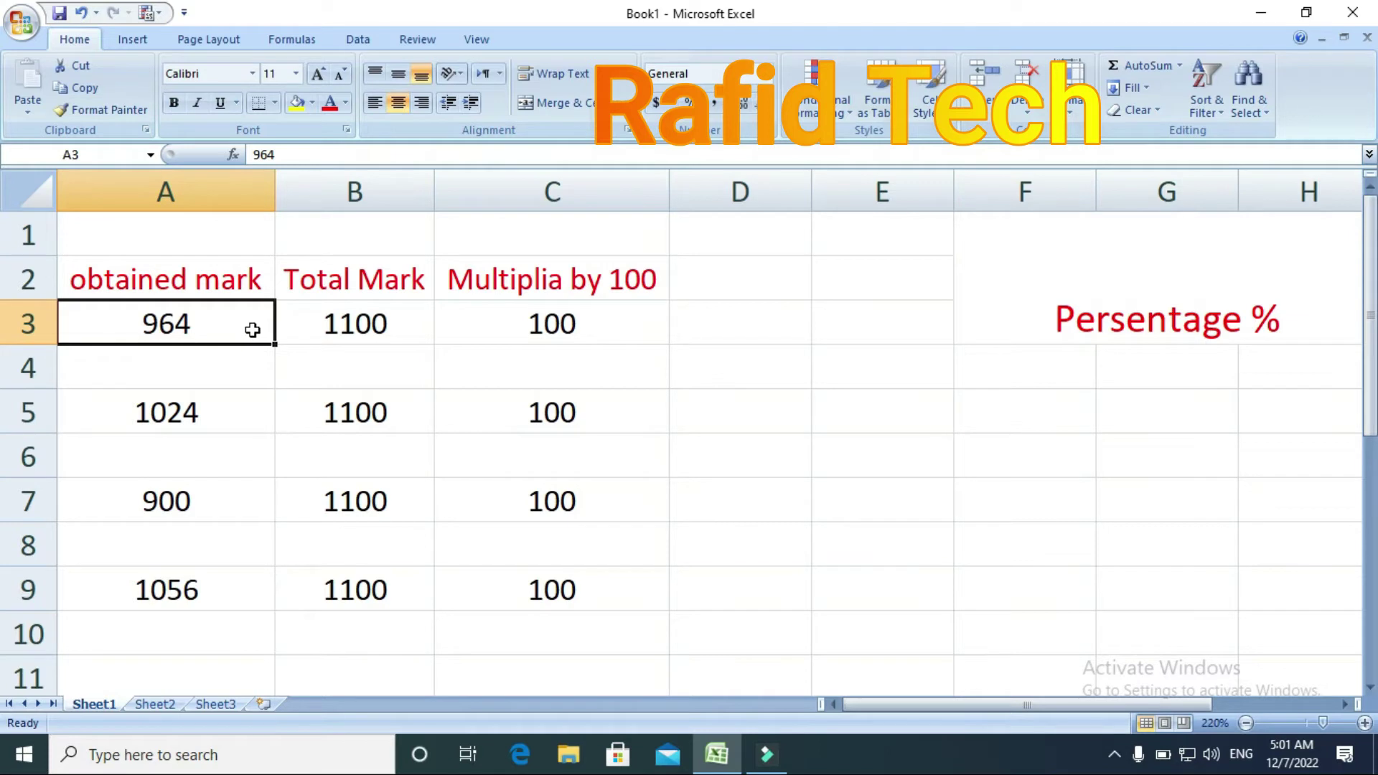
left_click(362, 316)
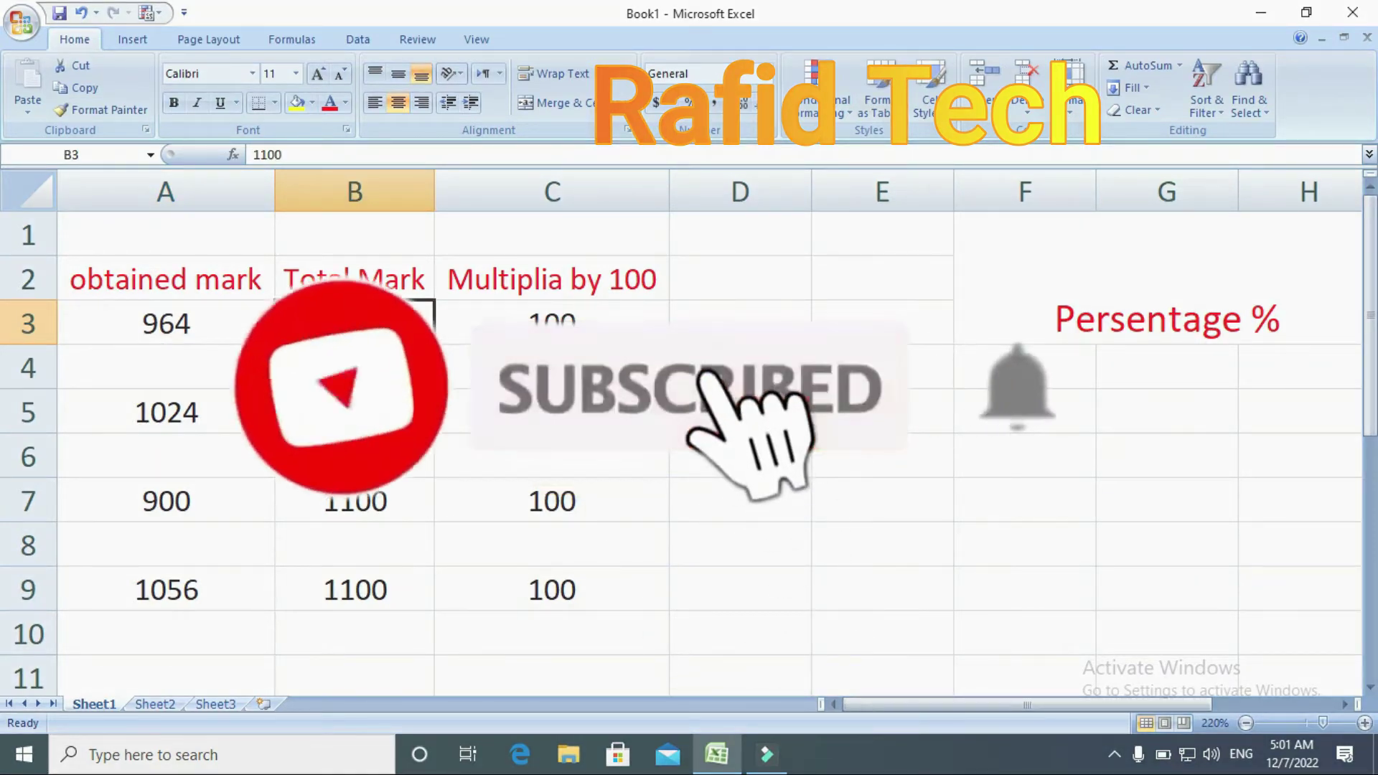
left_click(466, 348)
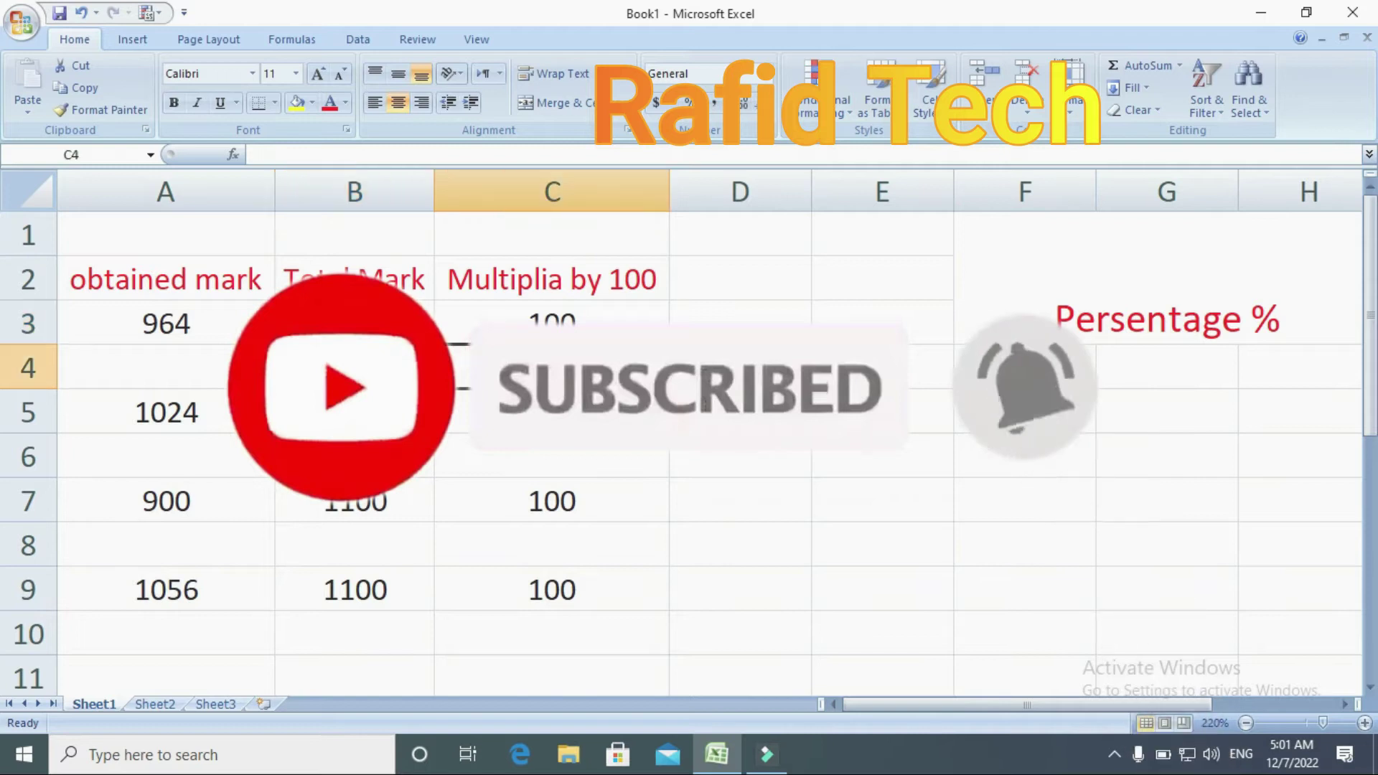
left_click(523, 288)
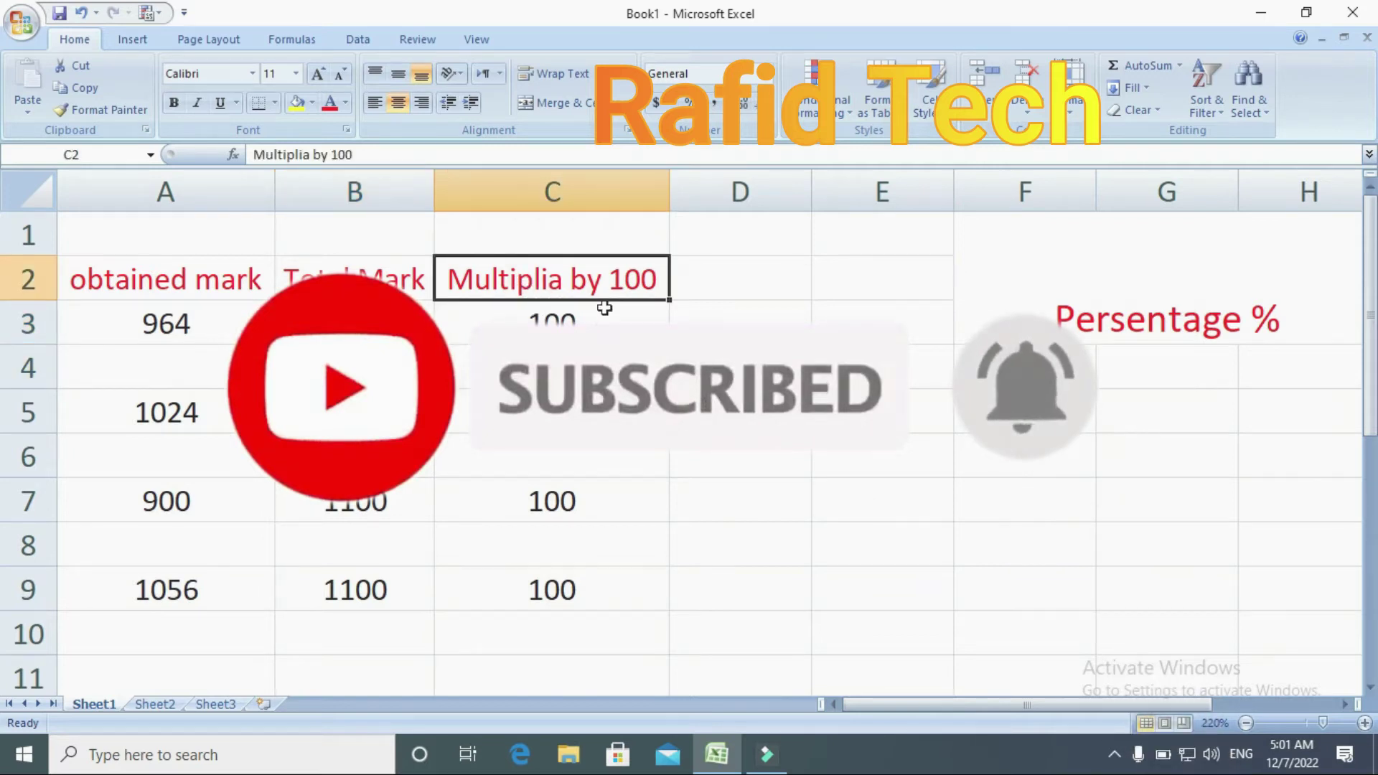
left_click(604, 312)
Calculate the percentage for the first obtained mark in cell C4 with the formula =A3/B3*C3.
left_click(567, 354)
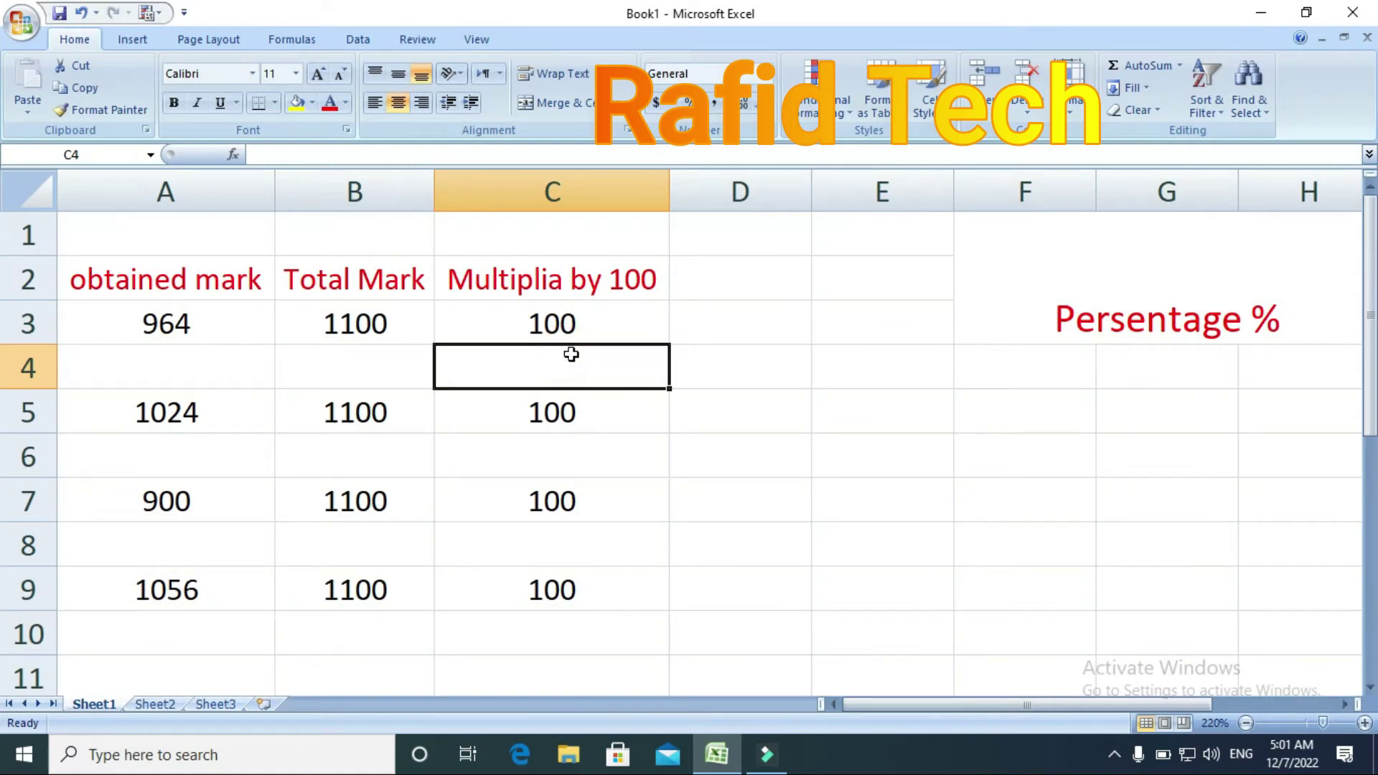
double_click(572, 354)
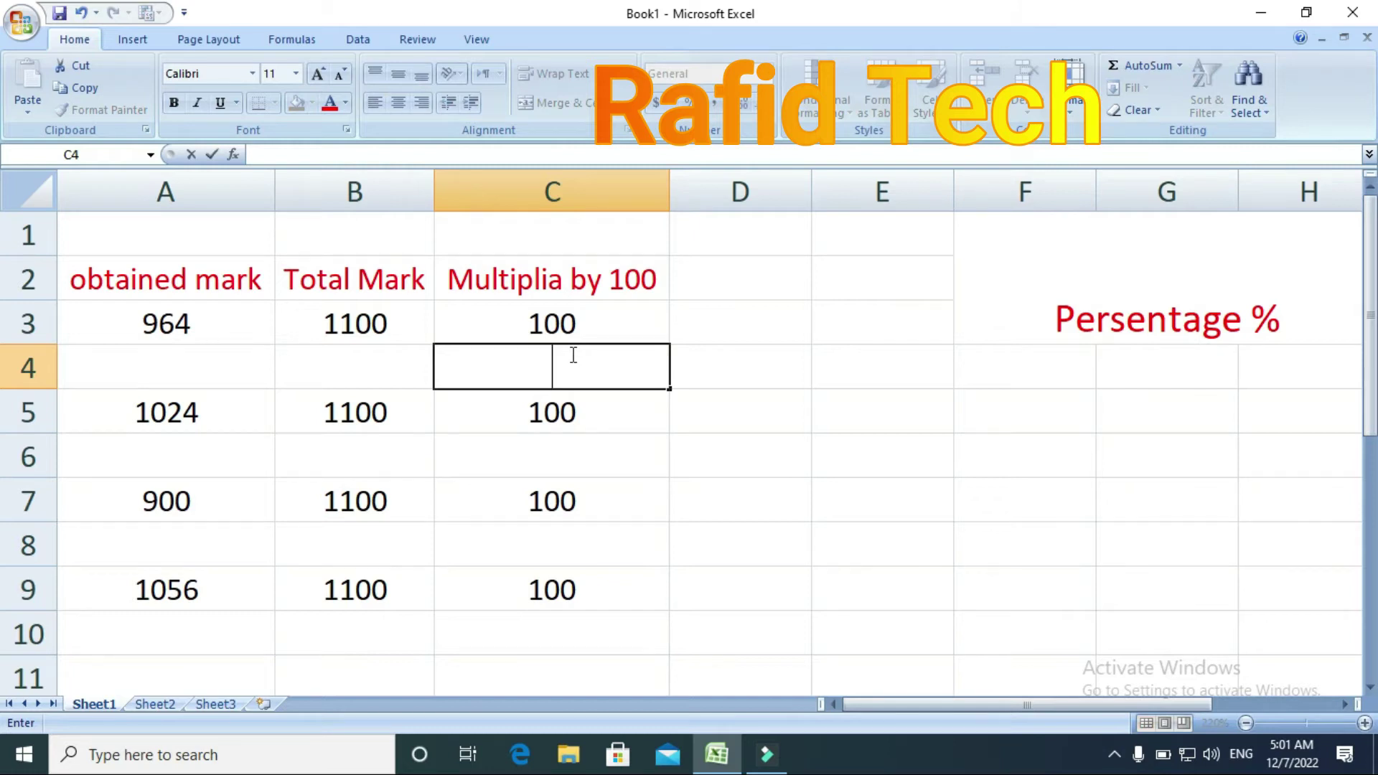
type("=")
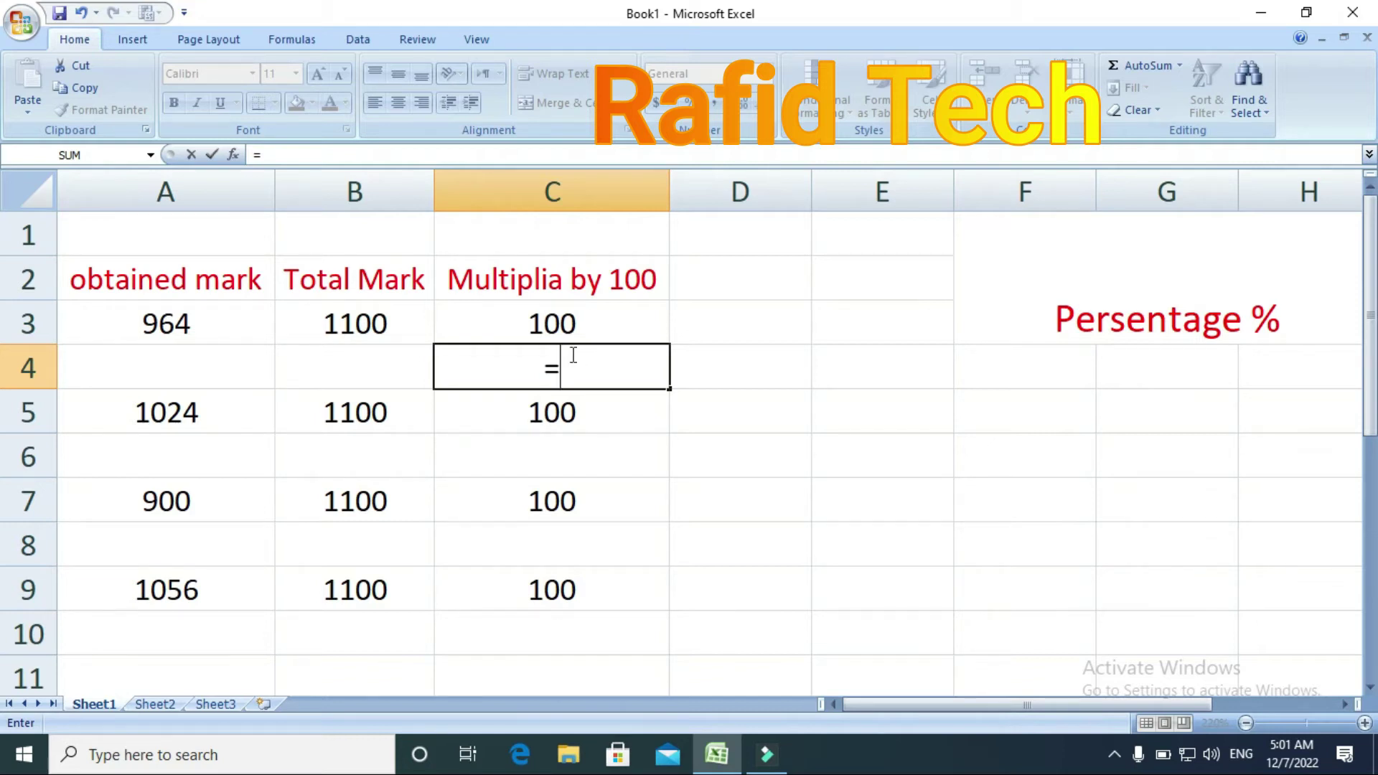
left_click(192, 320)
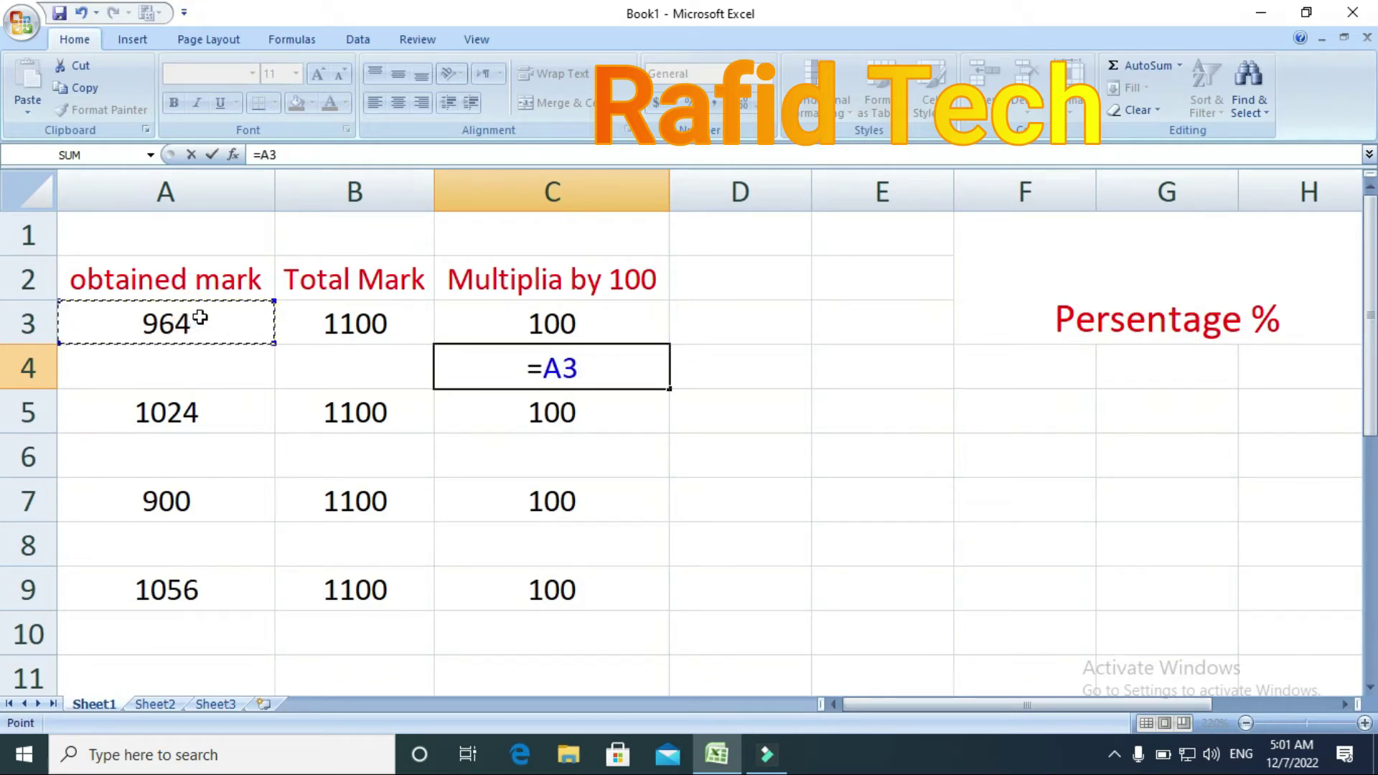
type("/")
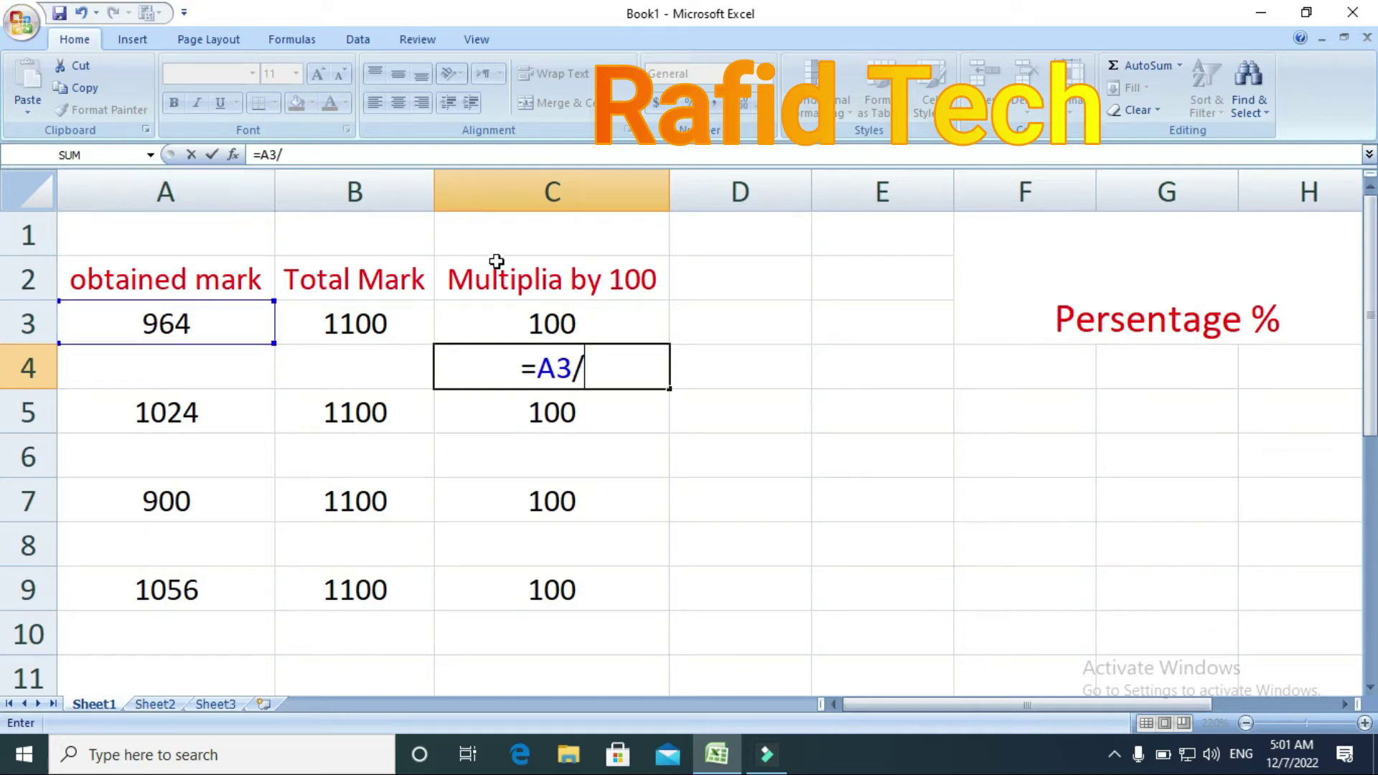
left_click(408, 316)
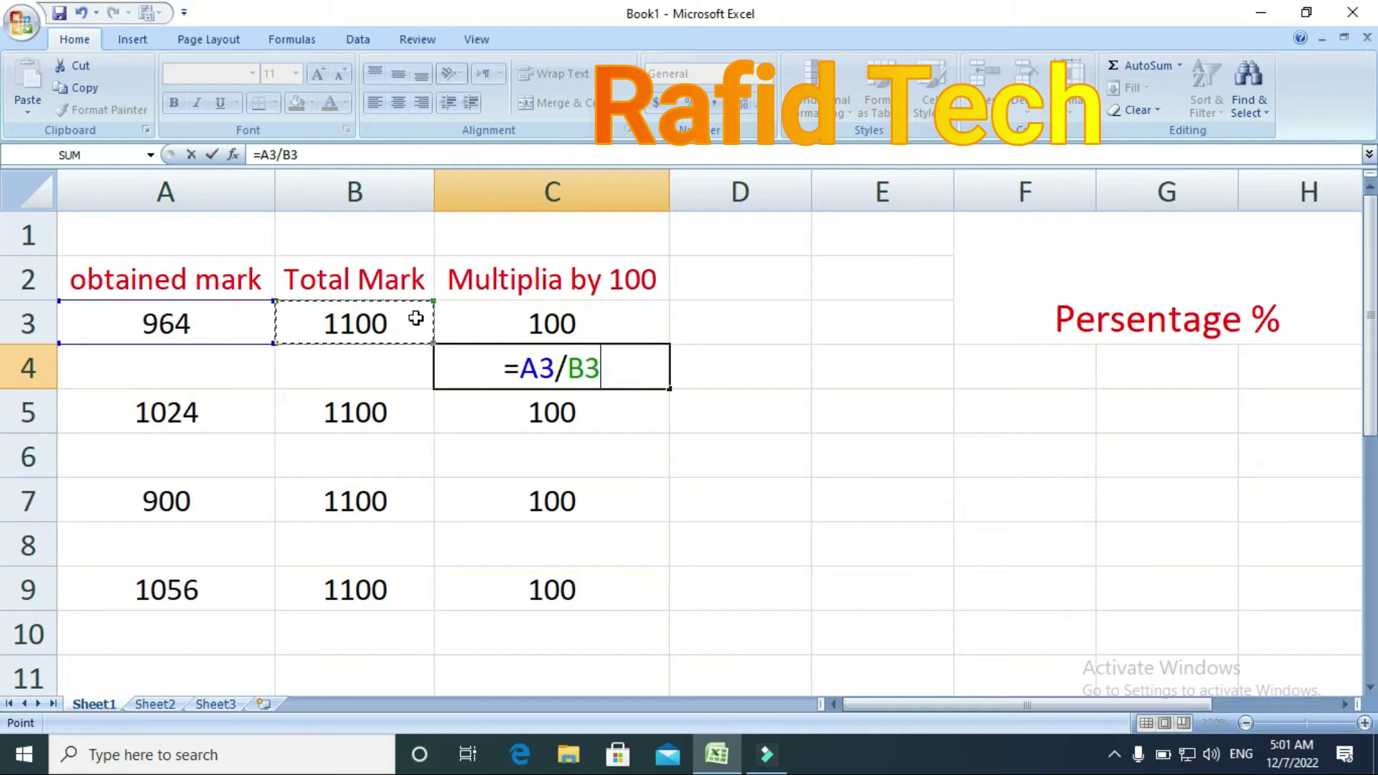
type("*")
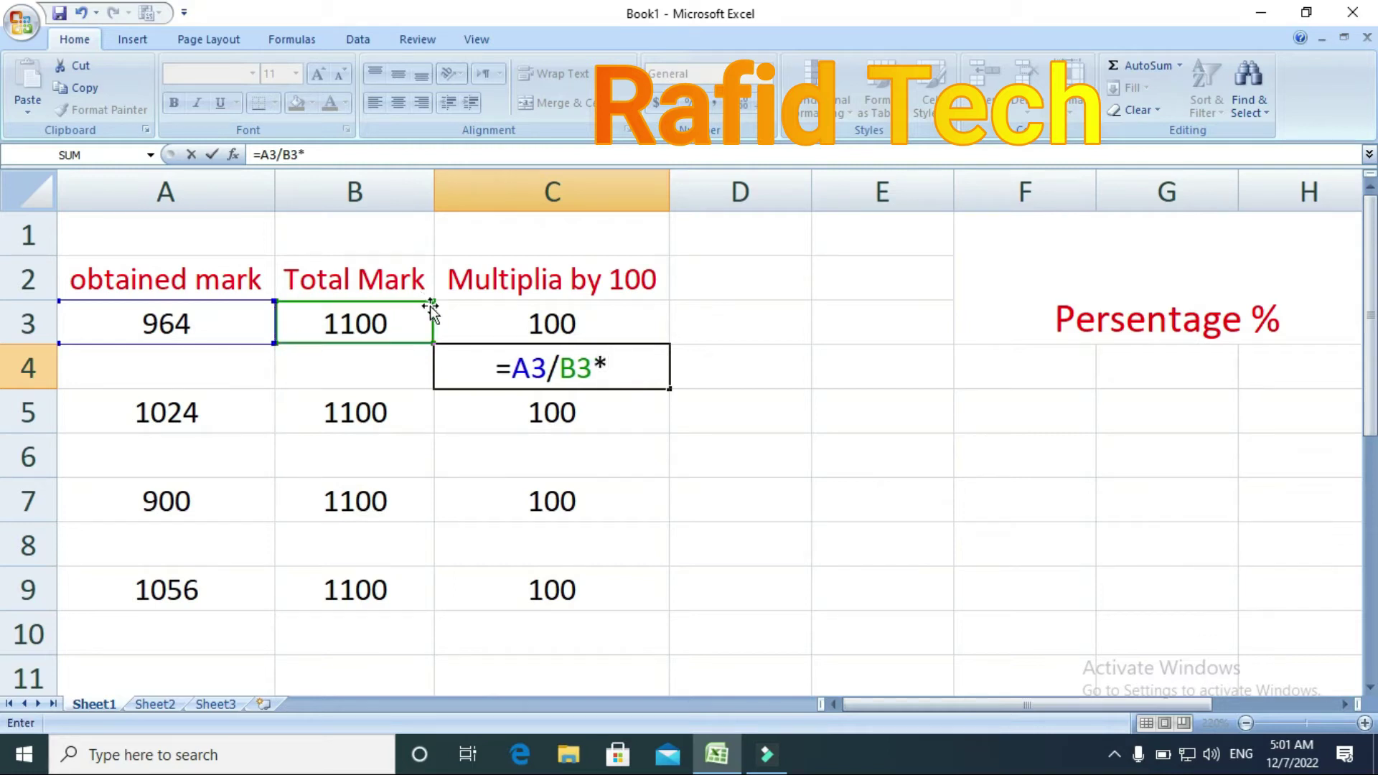
left_click(549, 329)
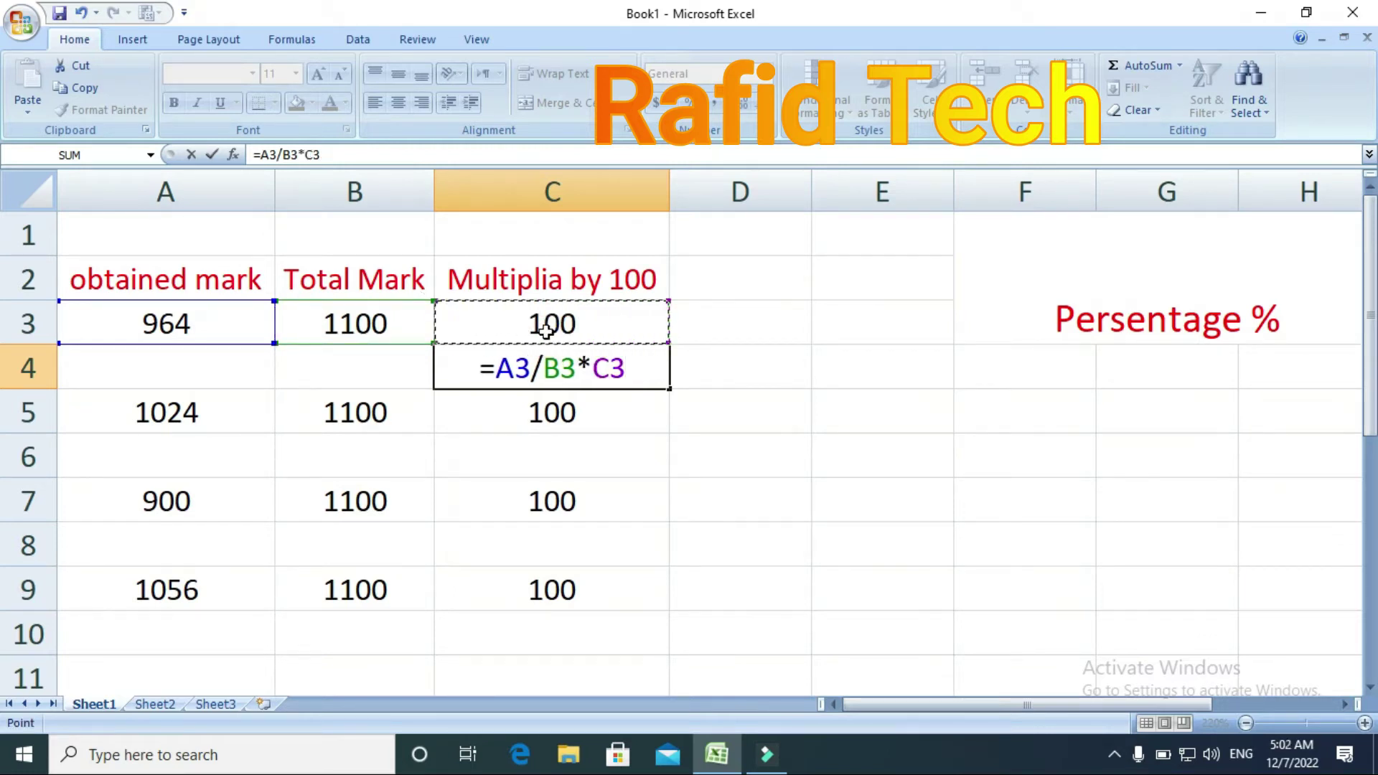
key("Return")
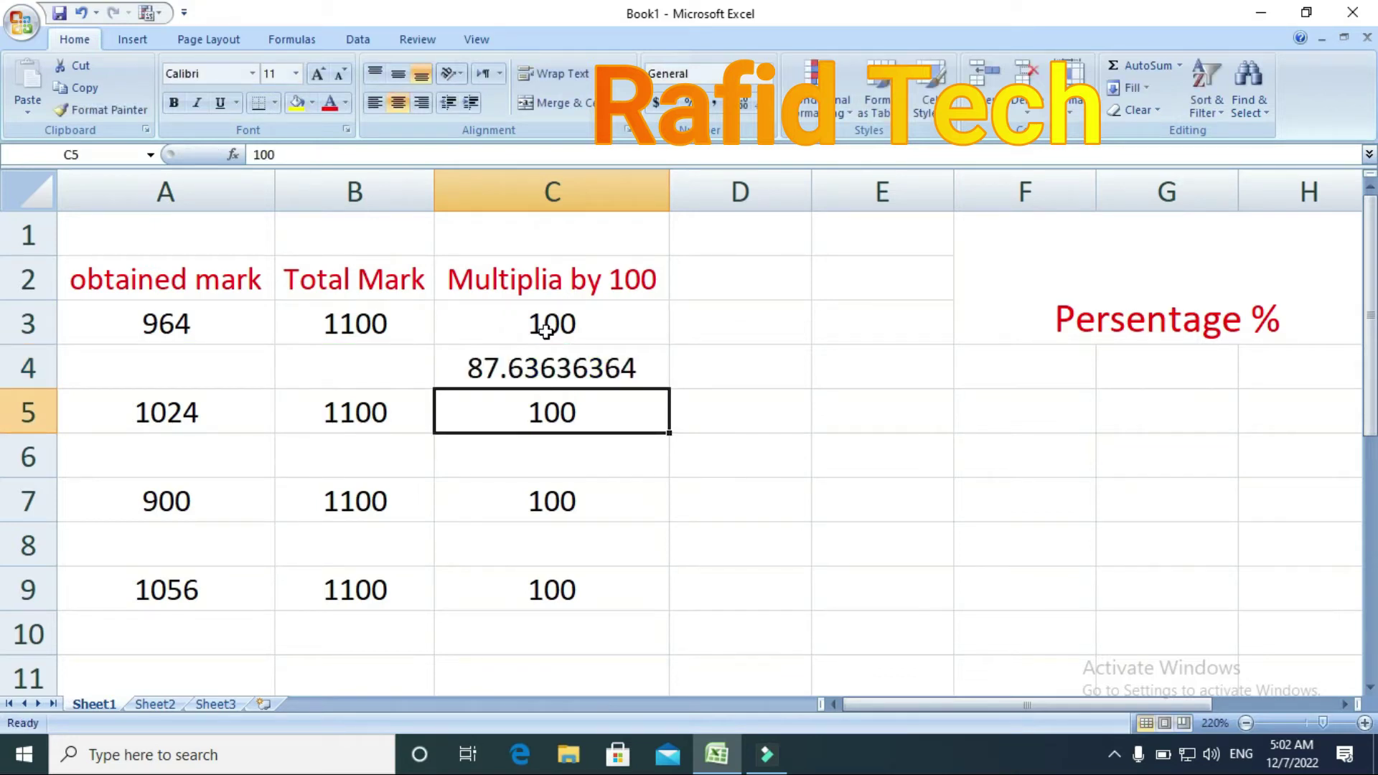
left_click(539, 369)
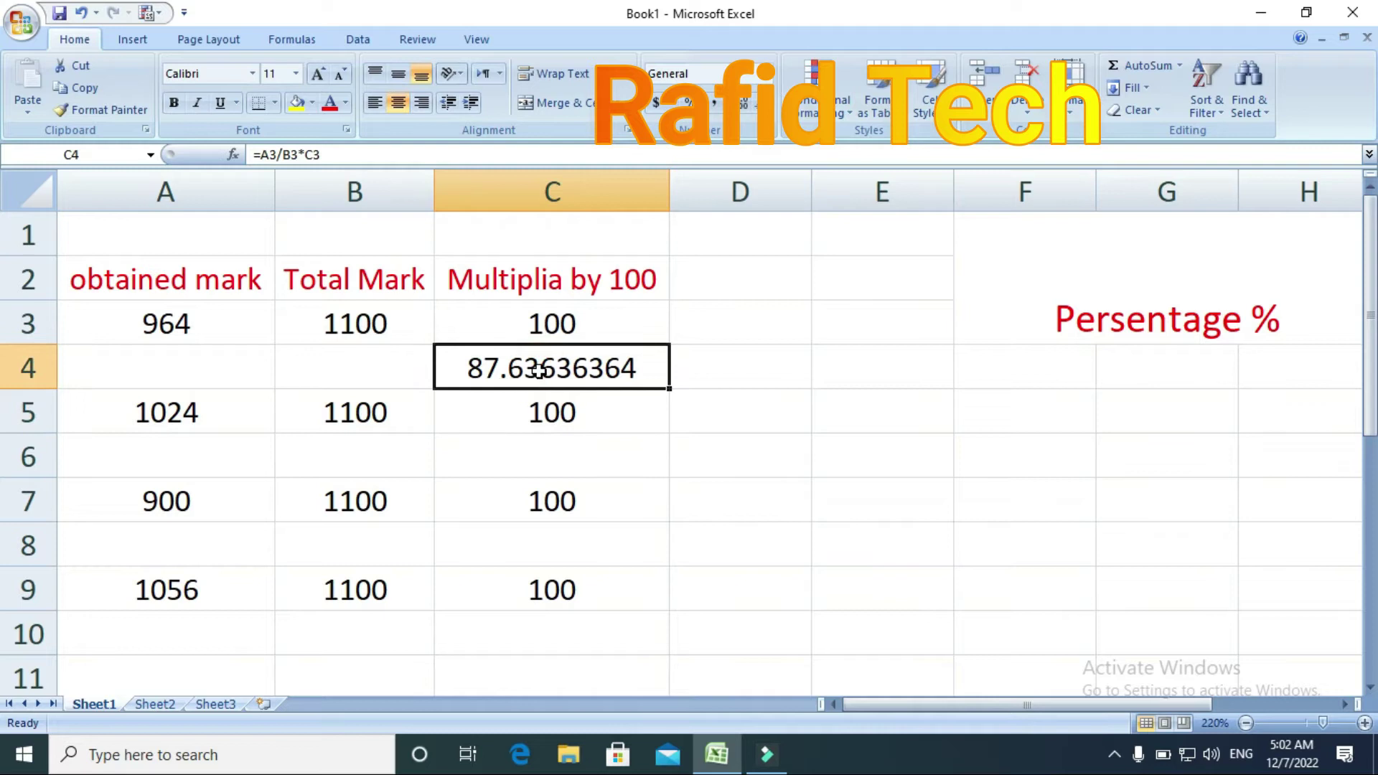
Calculate the percentage for the second obtained mark in cell C6 with the formula =A5/B3*C5.
left_click(546, 458)
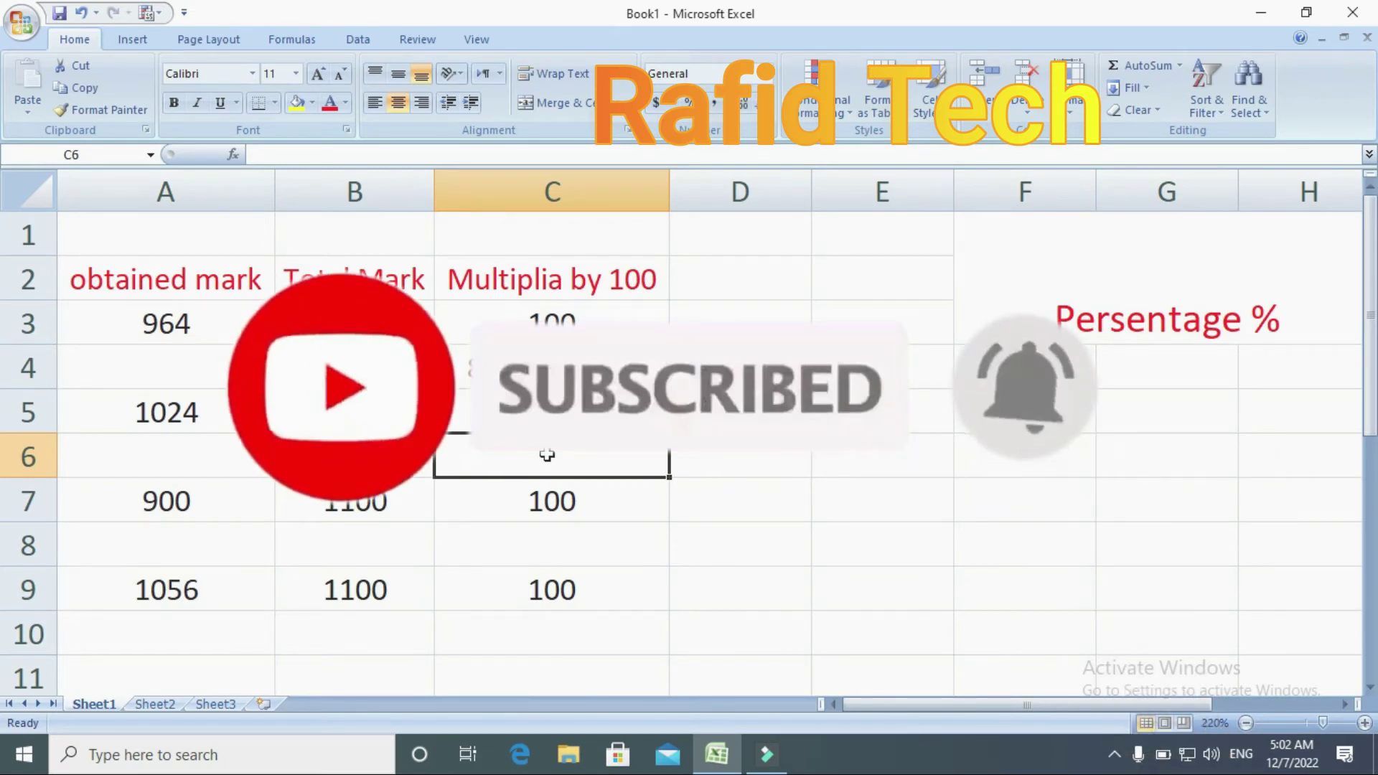
double_click(547, 455)
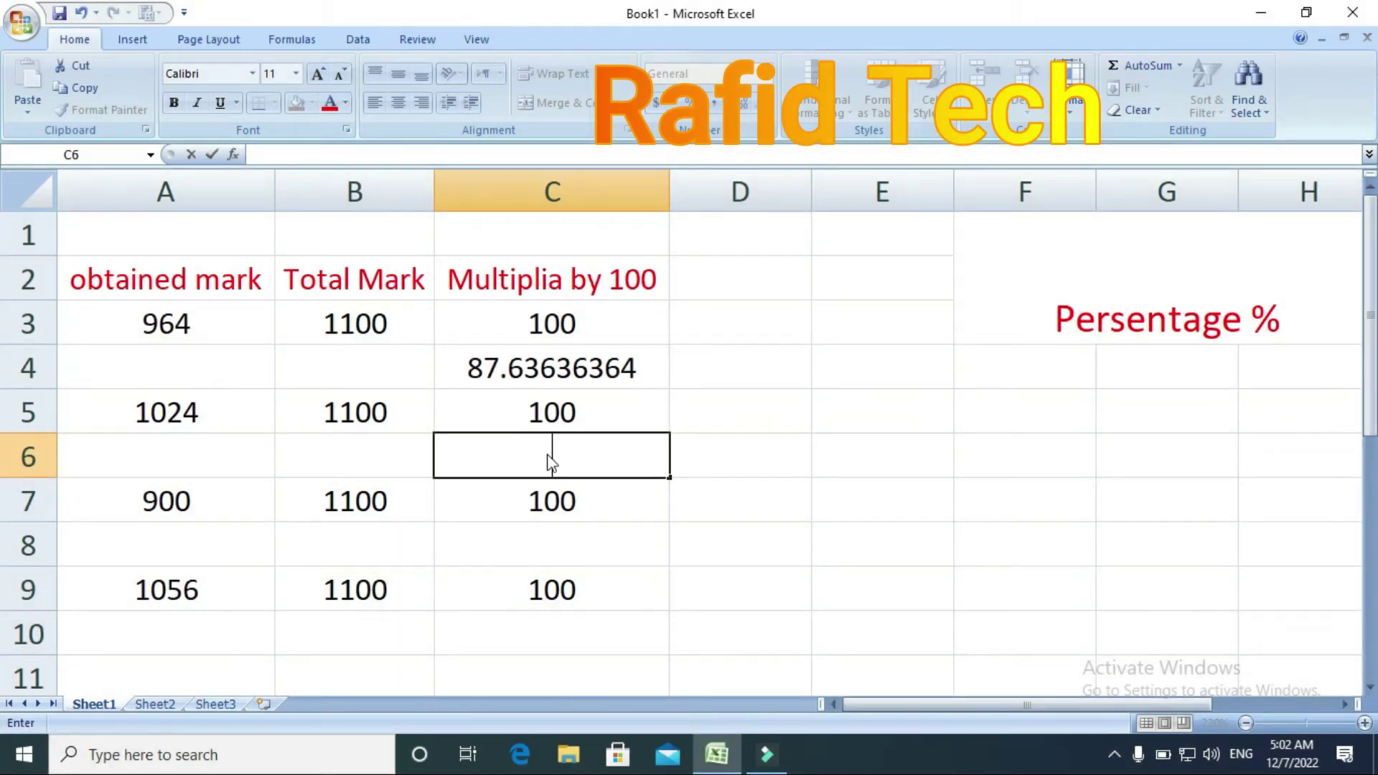
type("=")
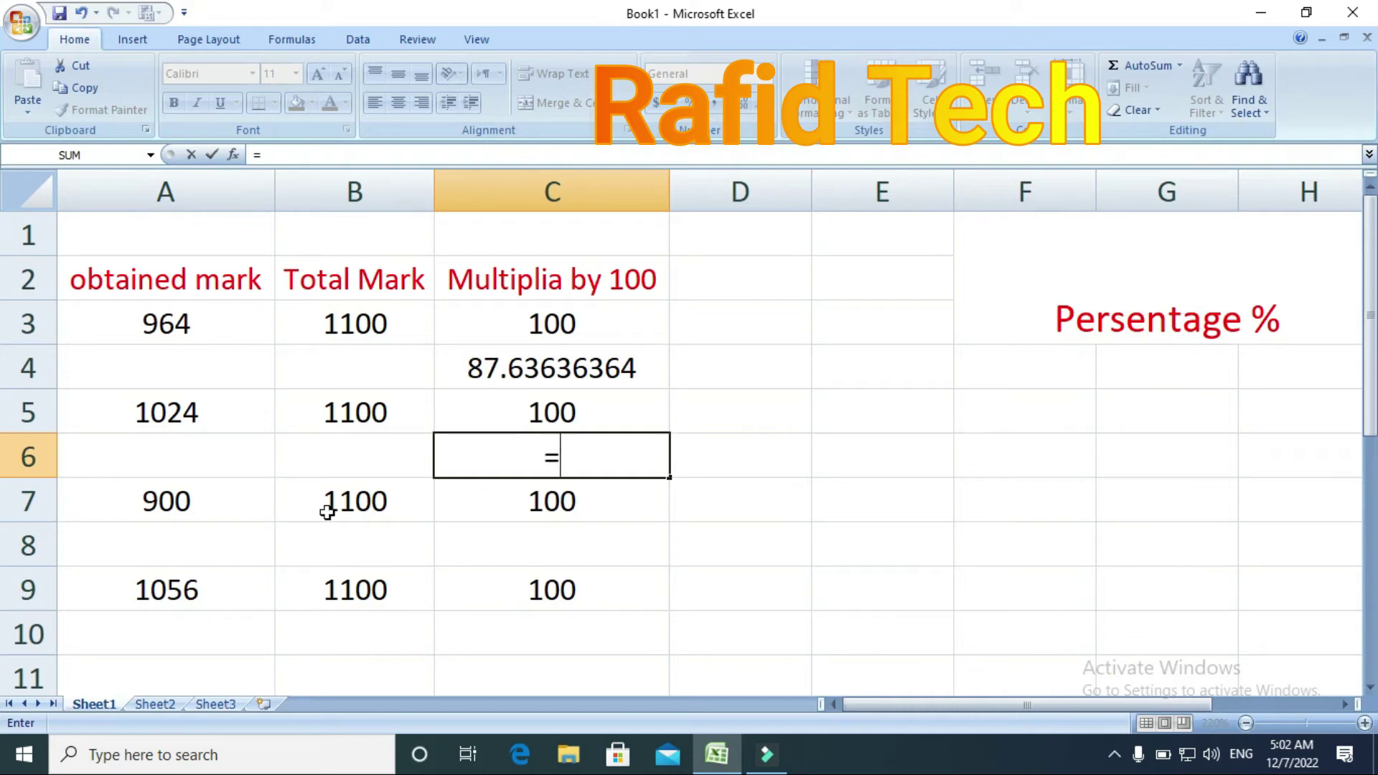
left_click(244, 413)
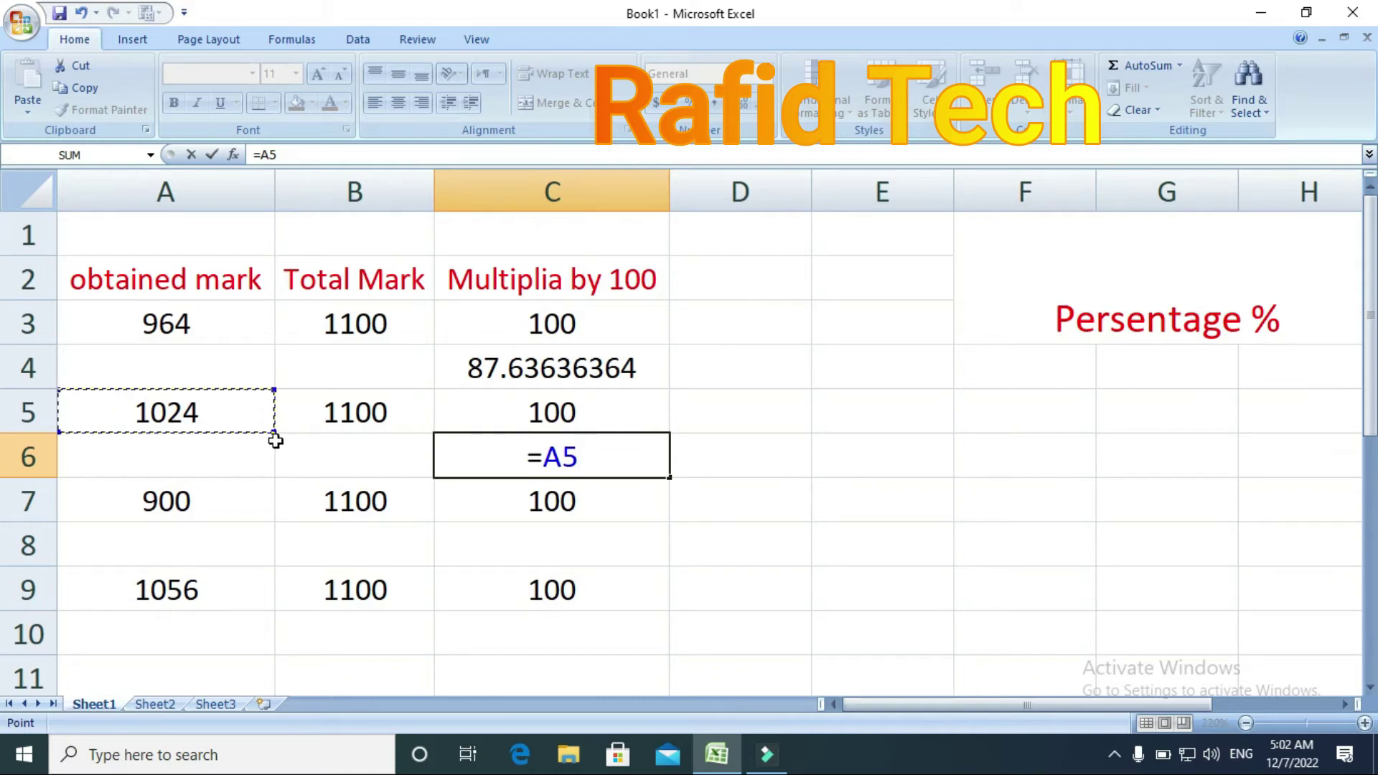
type("/")
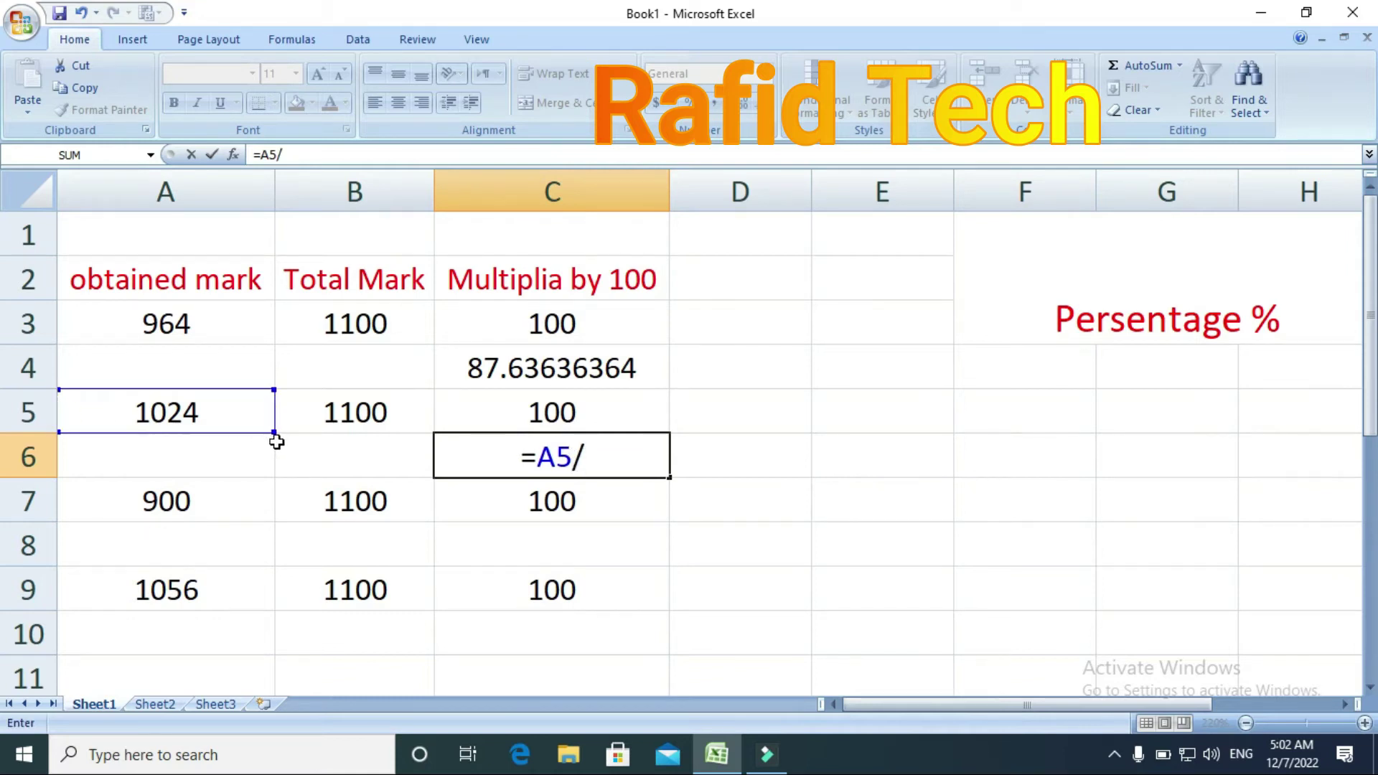
left_click(394, 330)
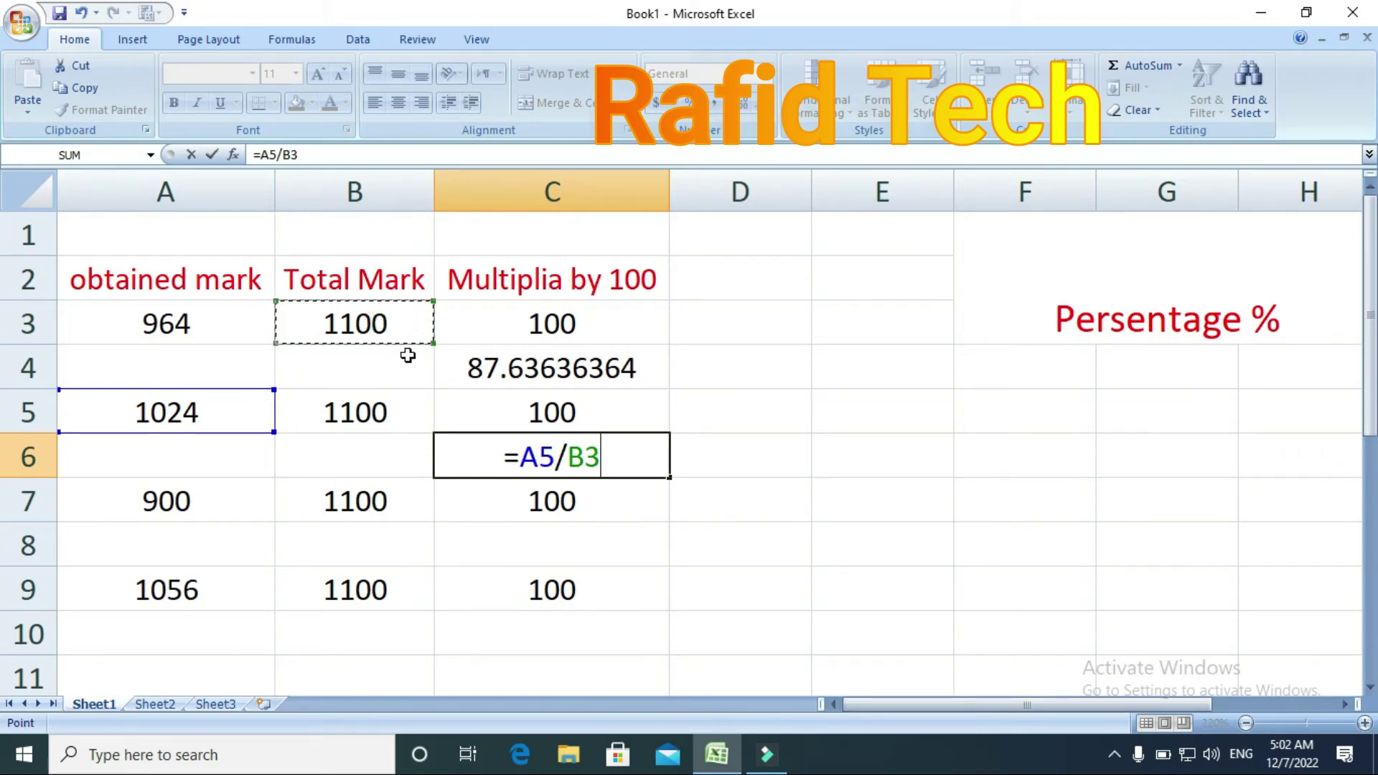
type("*")
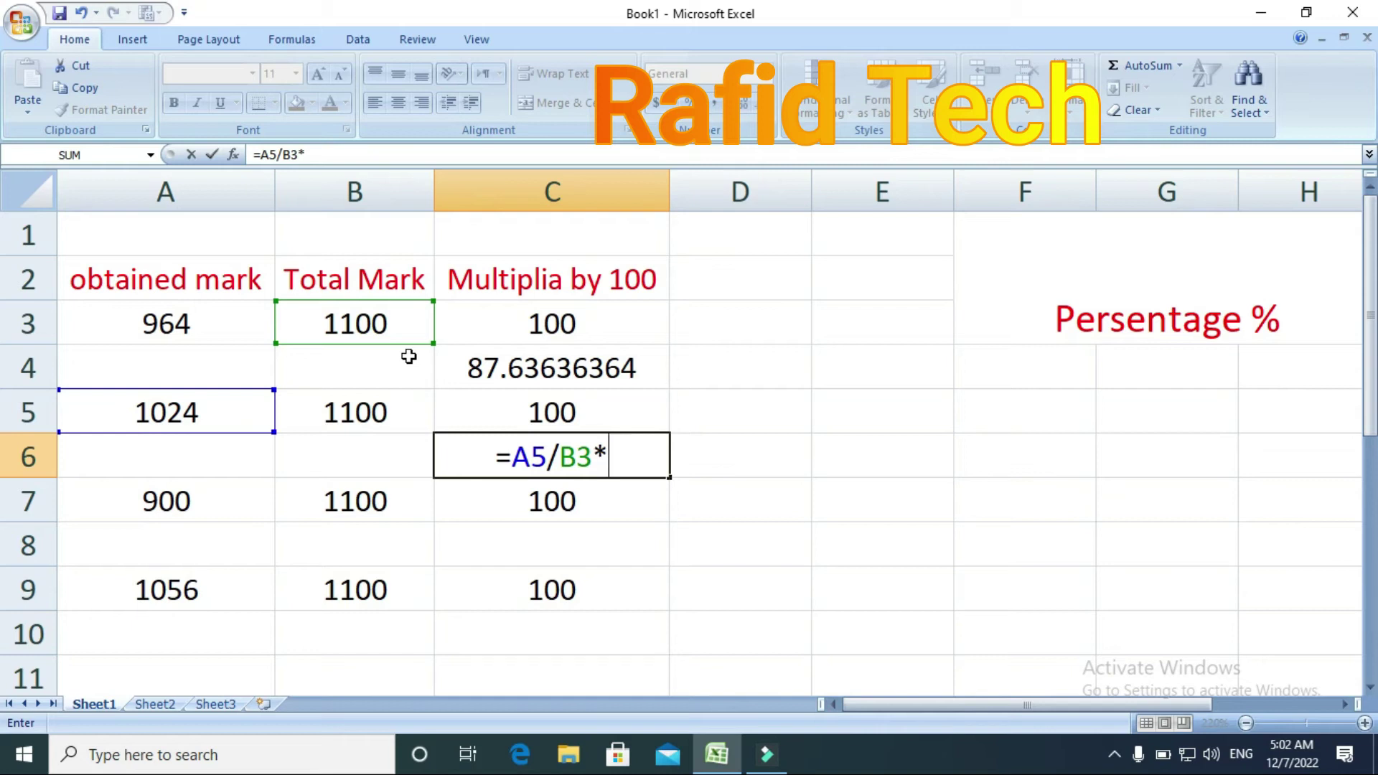
left_click(494, 410)
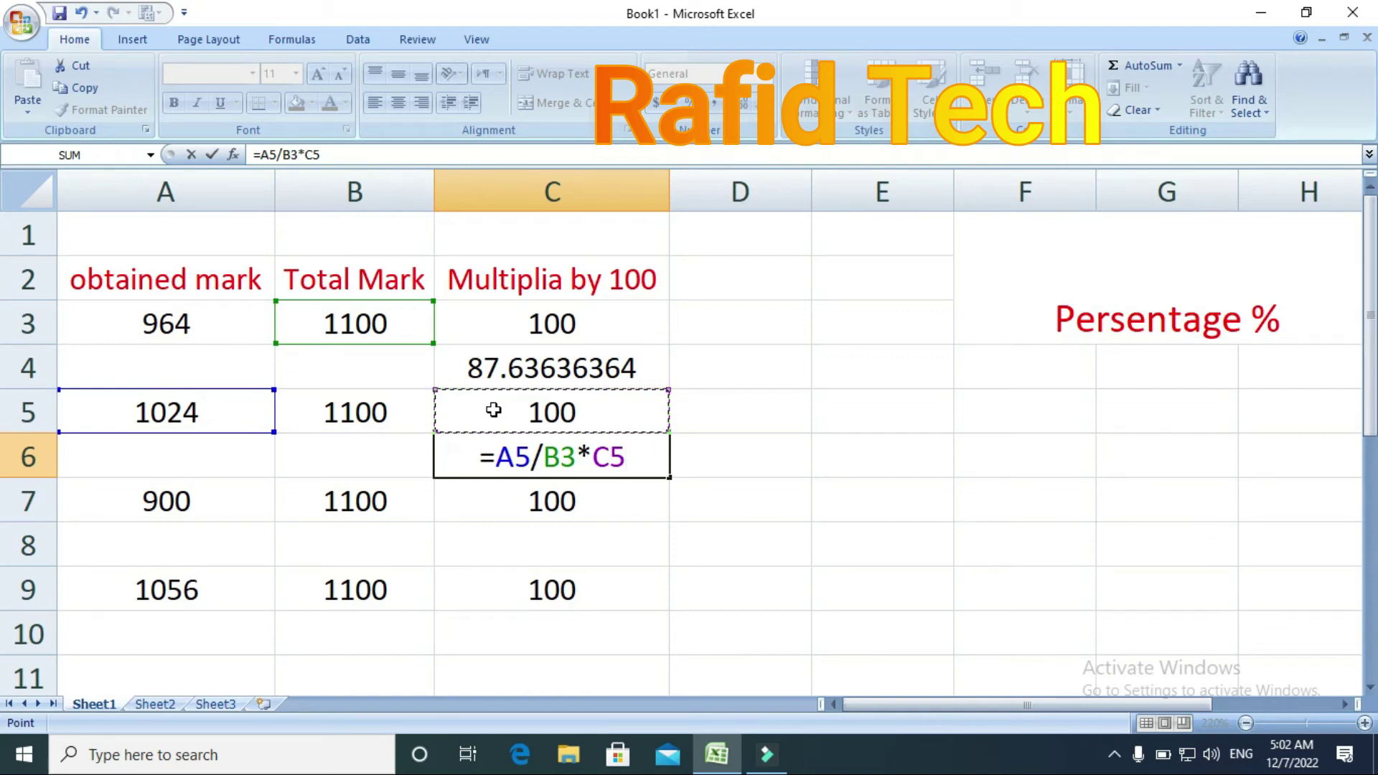
key("Return")
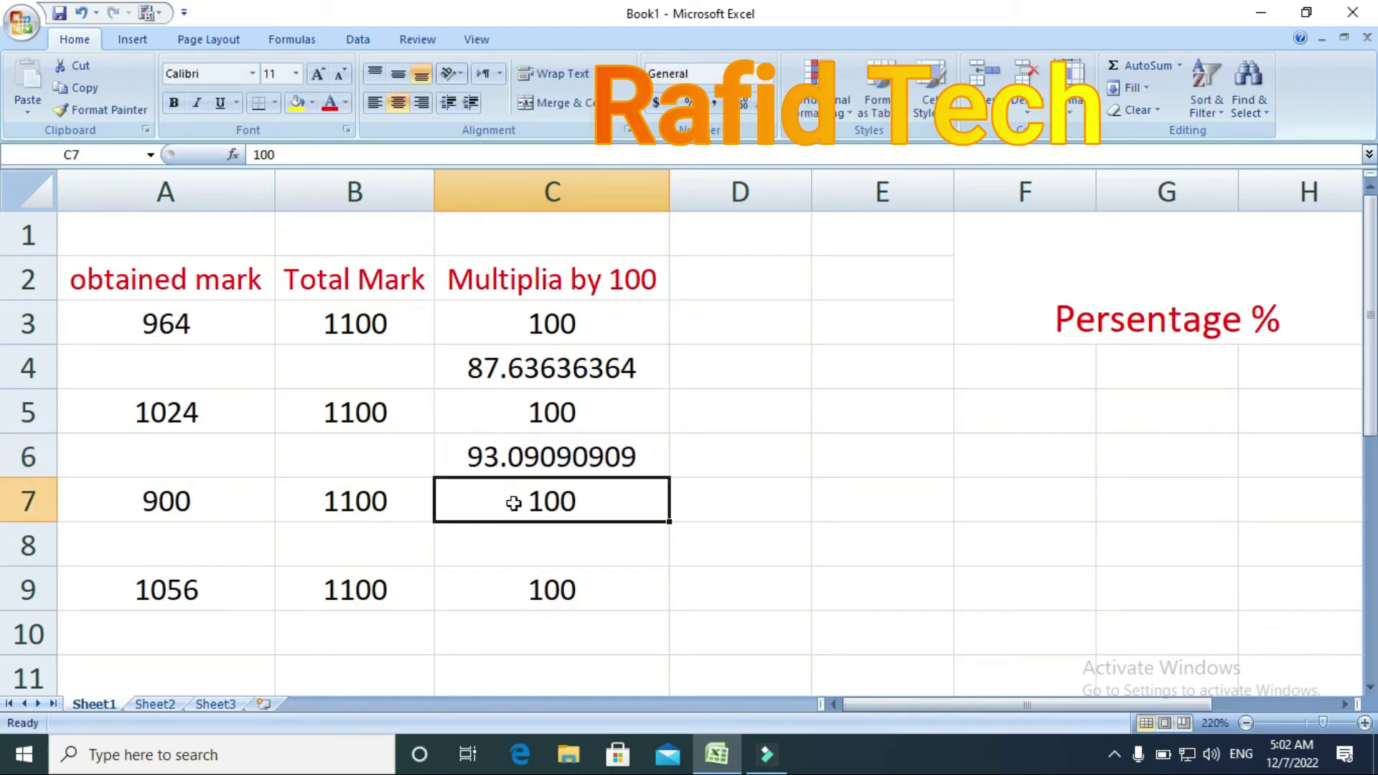
Enter the formula =A7/B7 in cell C8 to divide the third obtained mark by its total mark.
left_click(550, 549)
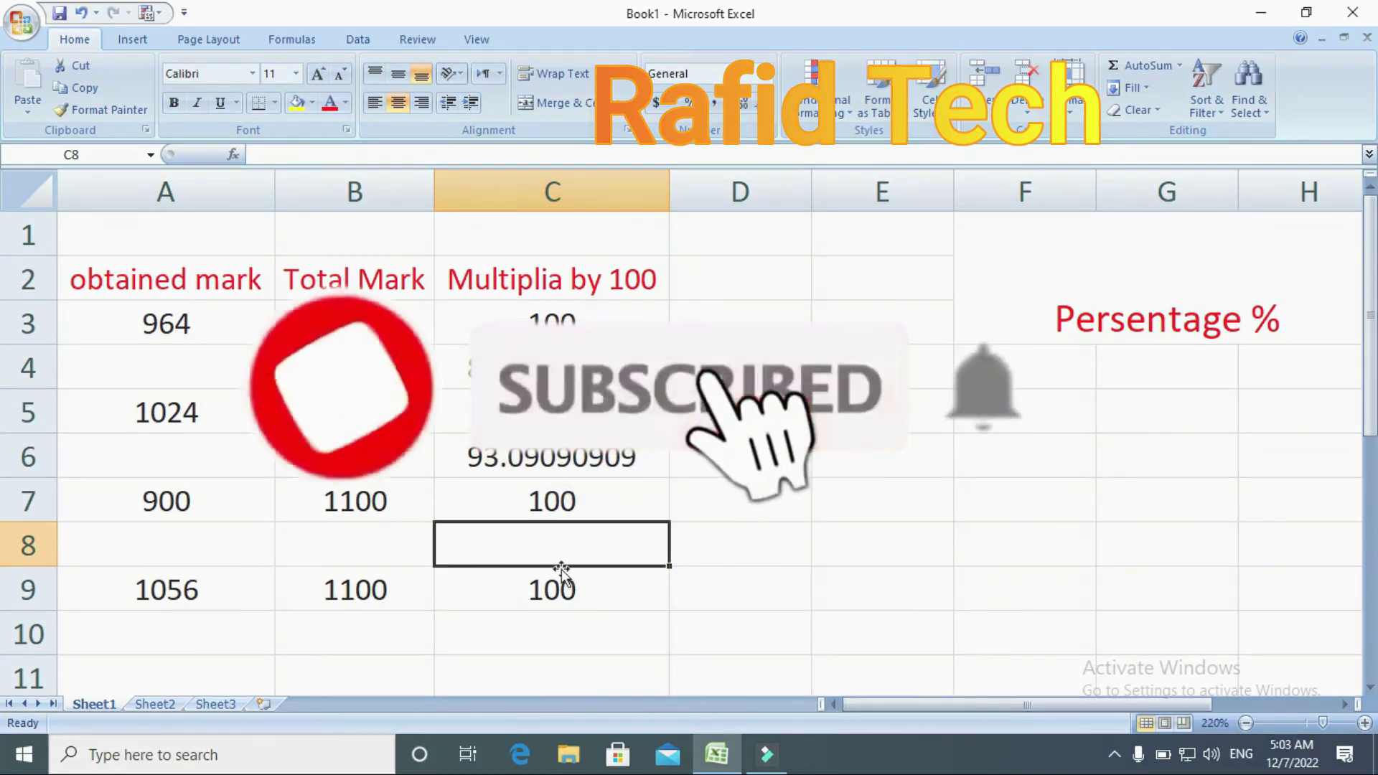
type("=")
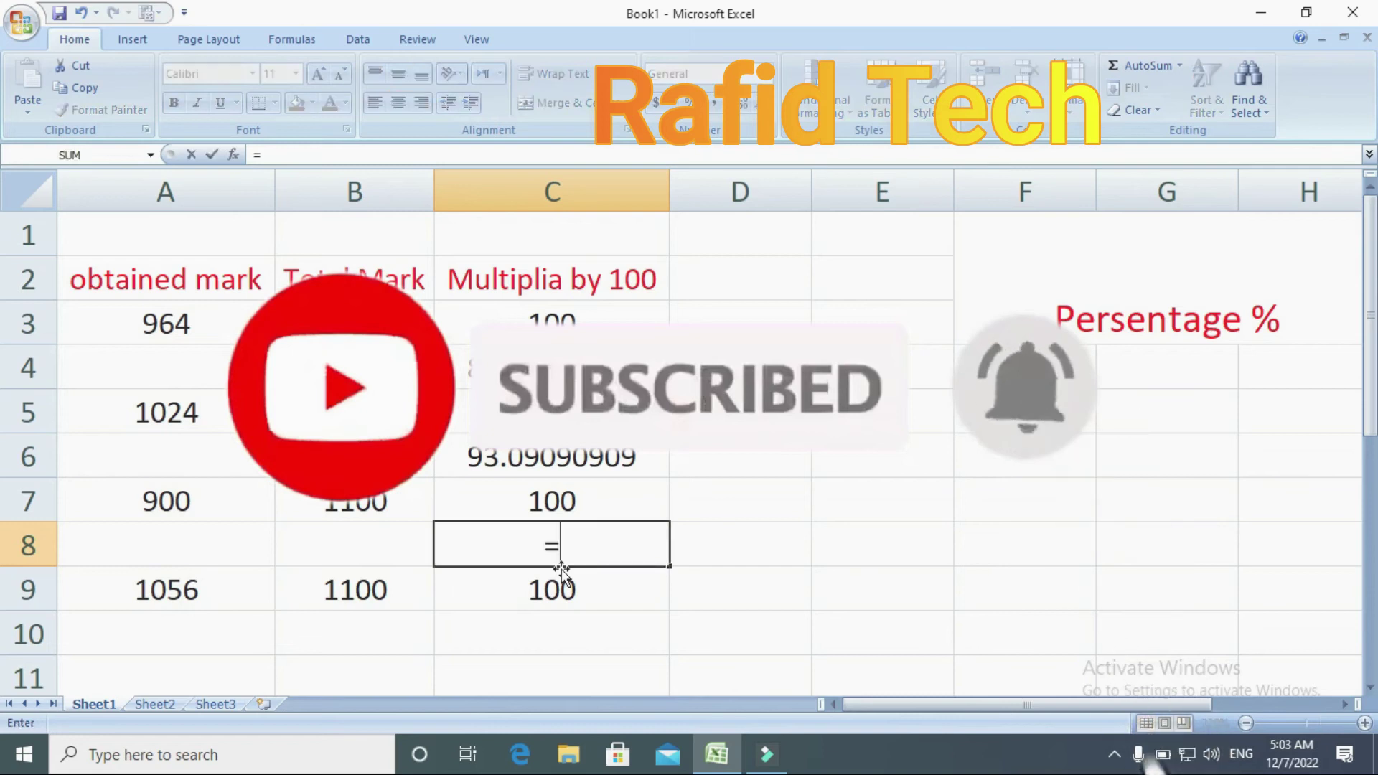
left_click(229, 482)
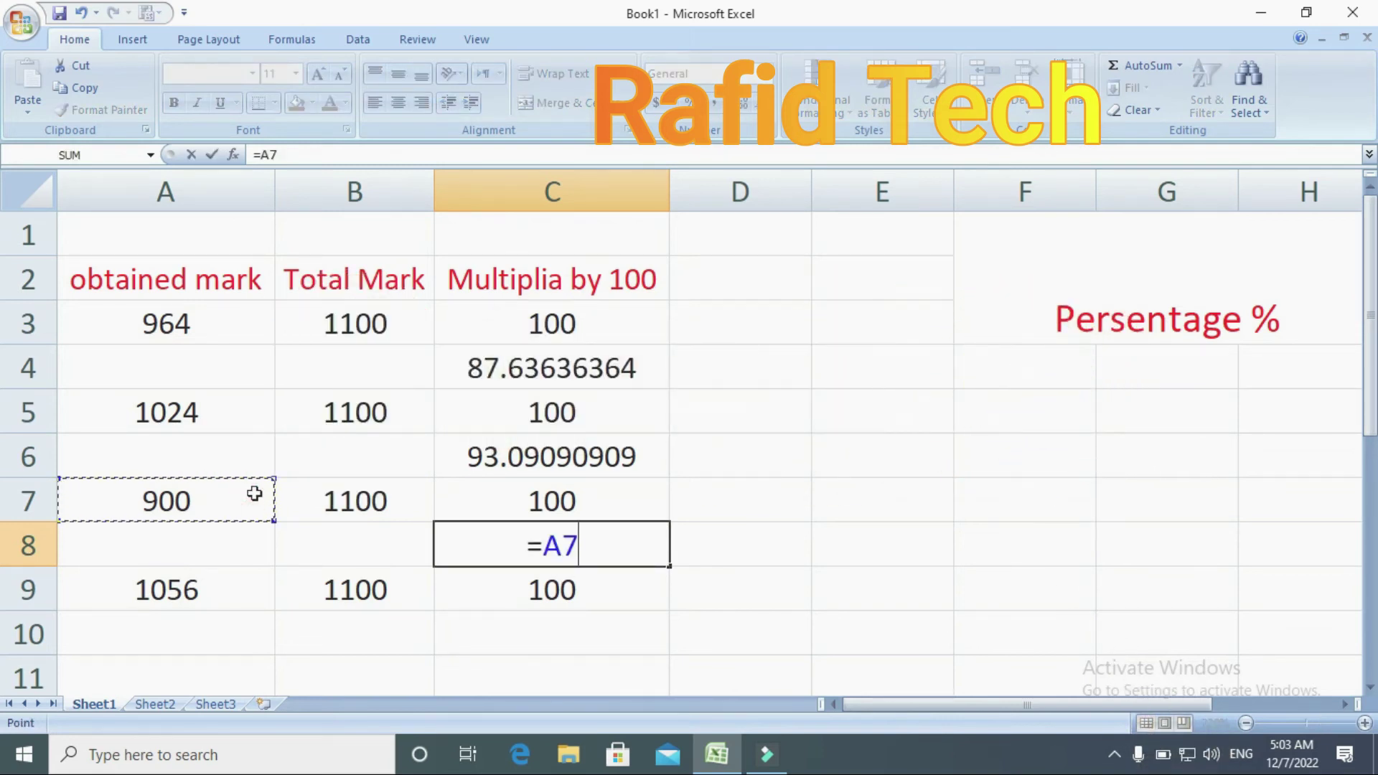
type("/")
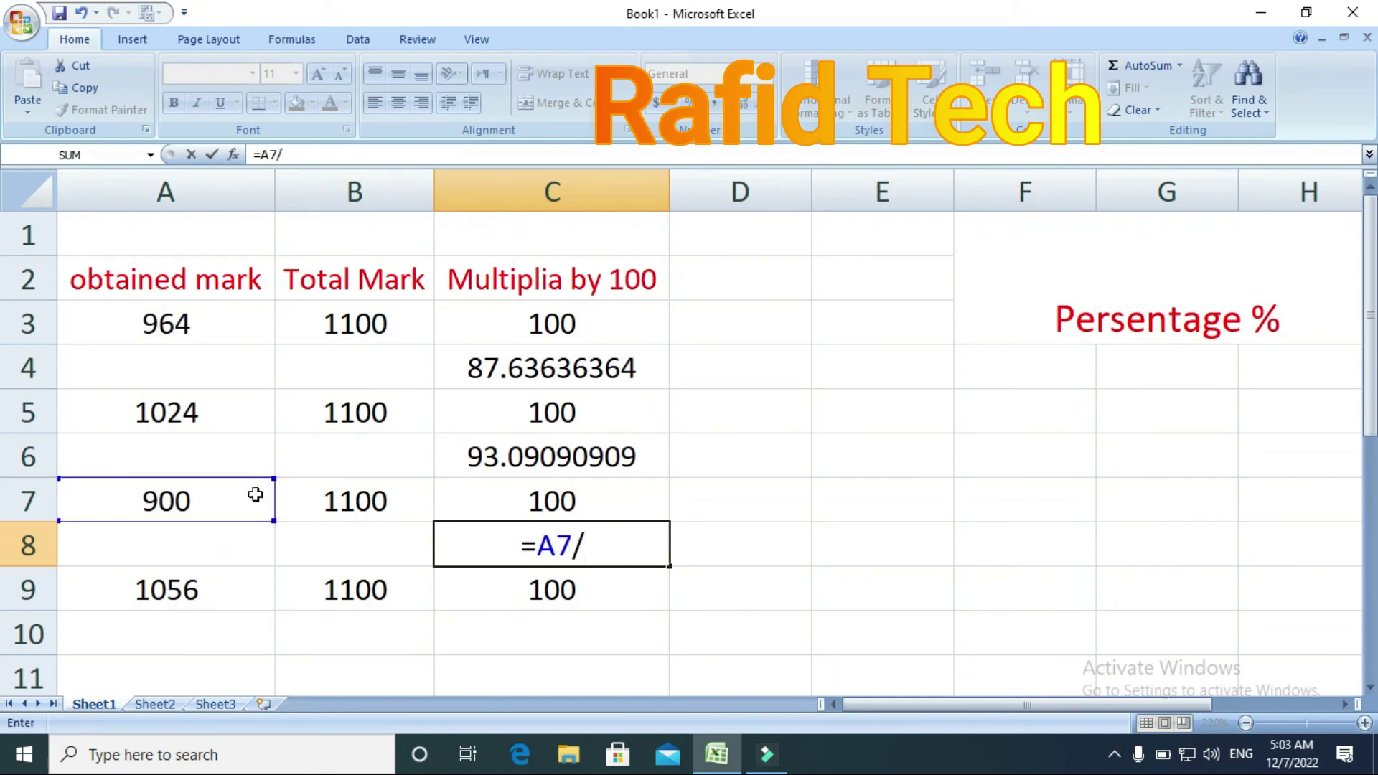
left_click(313, 501)
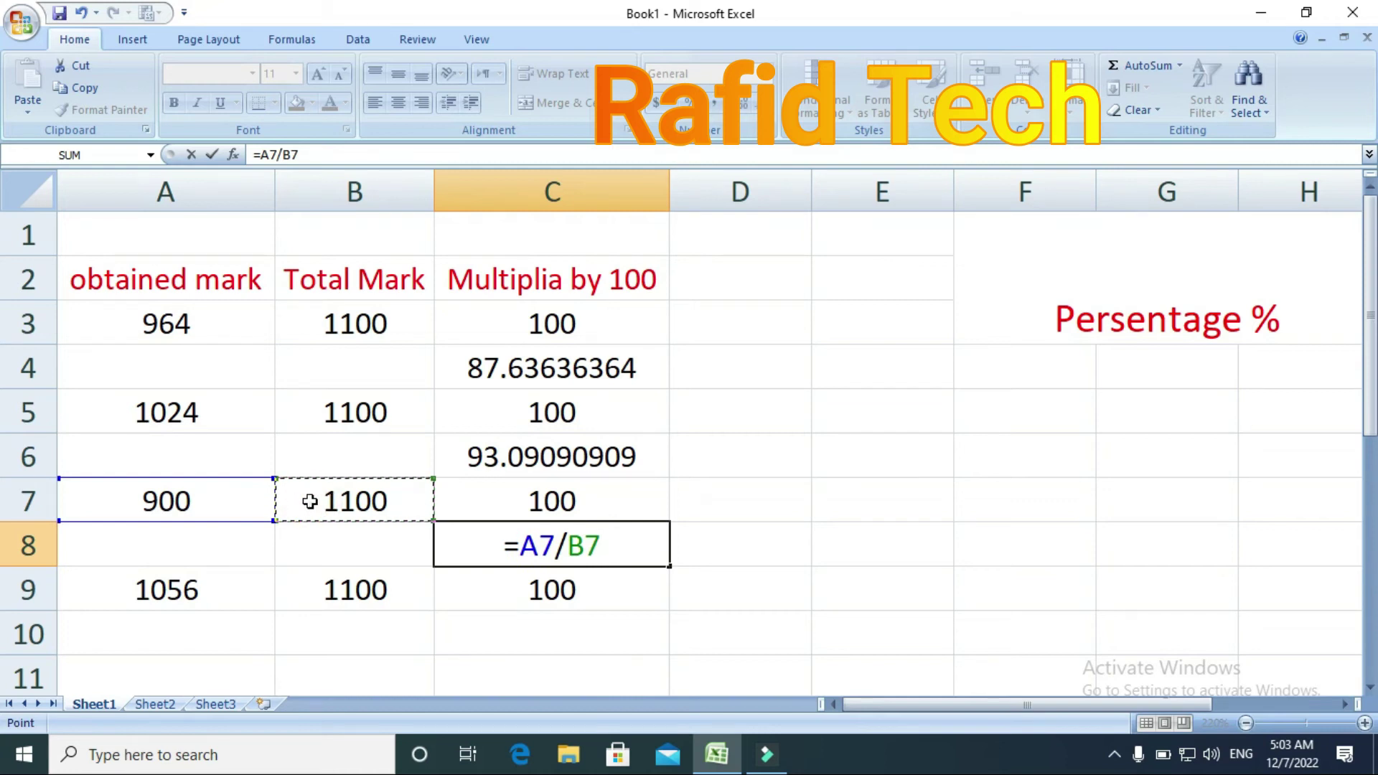
type("/")
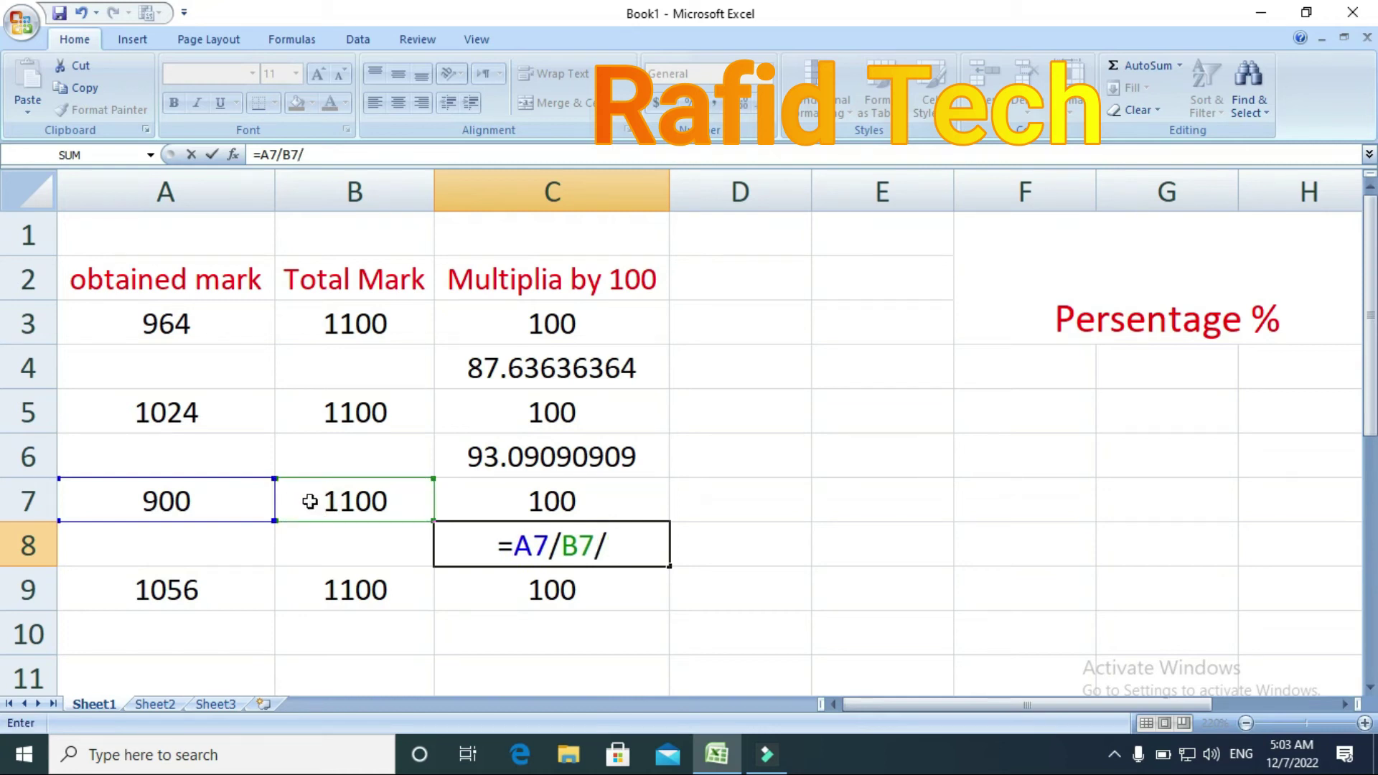
key("BackSpace")
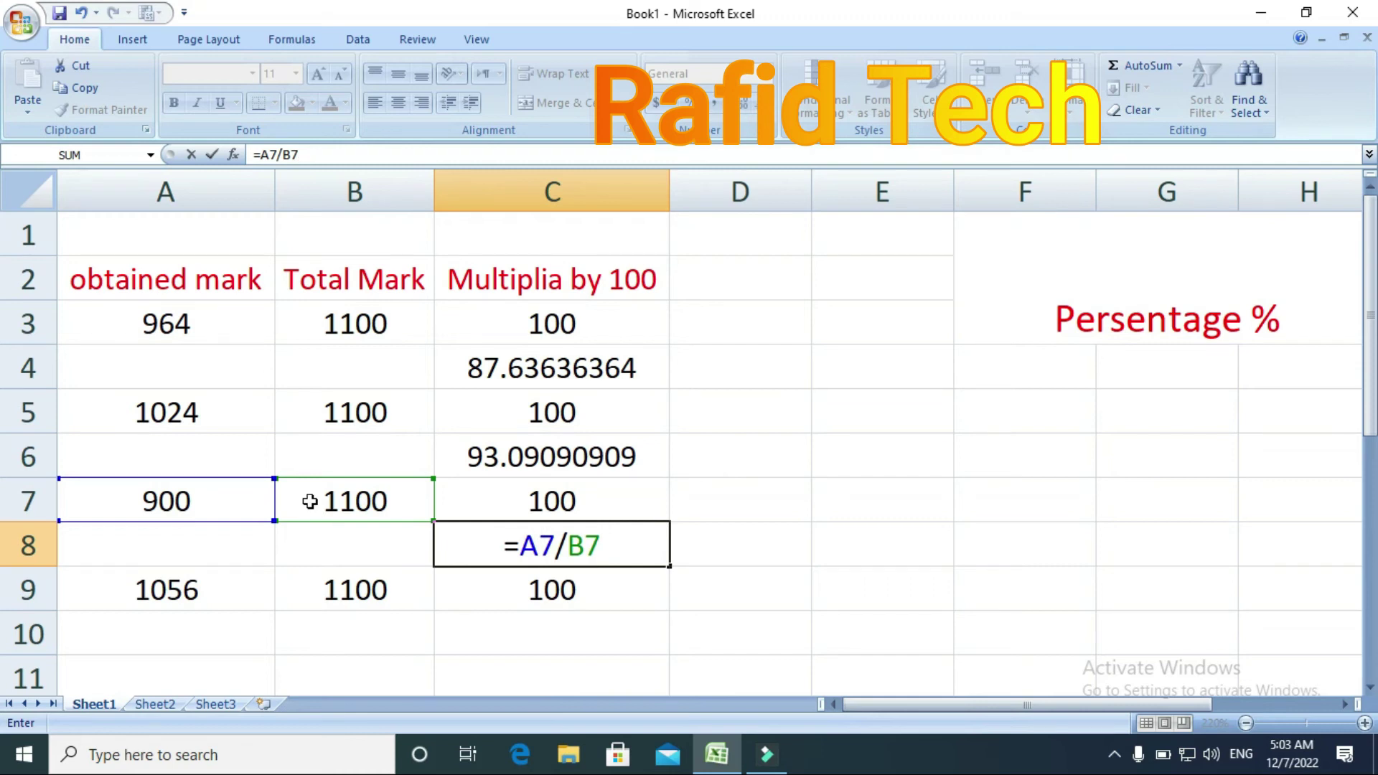
key("ctrl+Return")
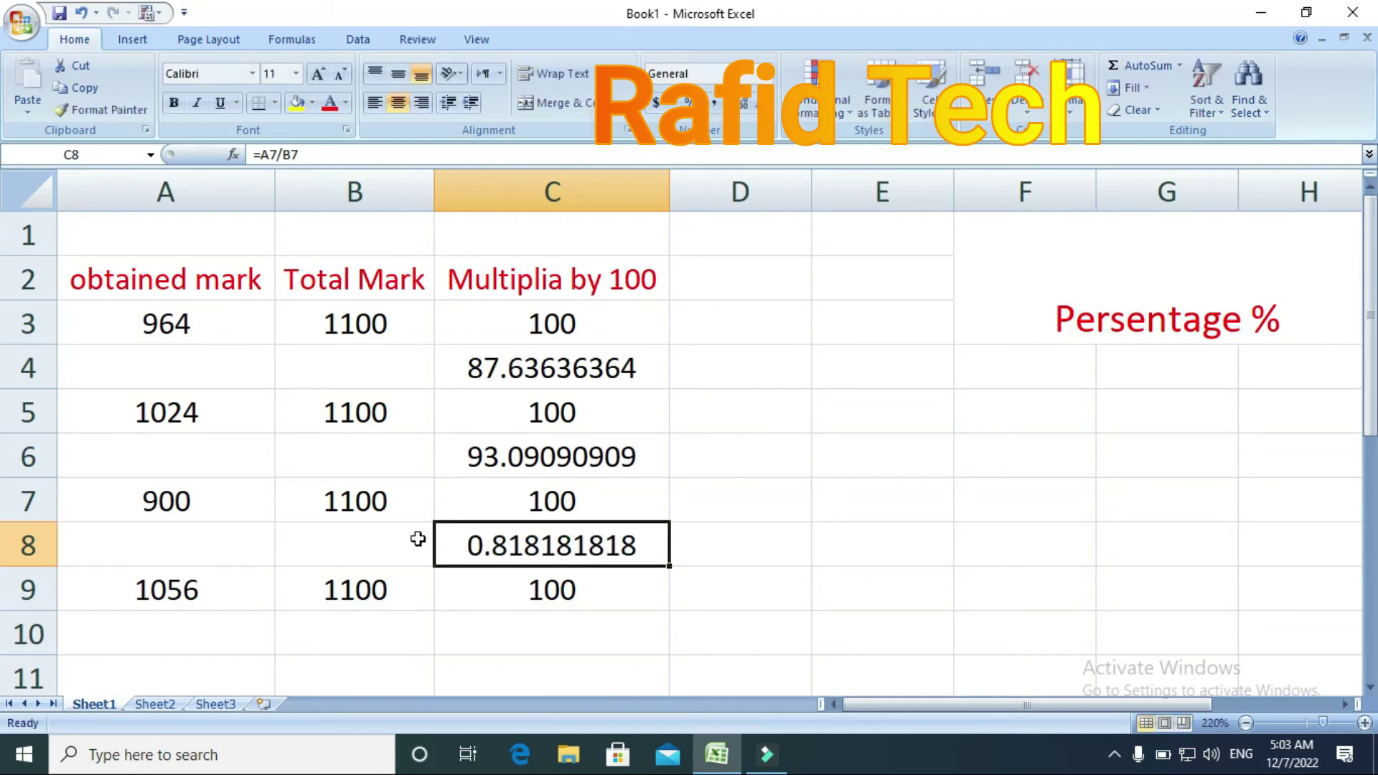
Extend the division formula in cell C8 with a multiplication by C7, making it =A7/B7*C7.
double_click(601, 542)
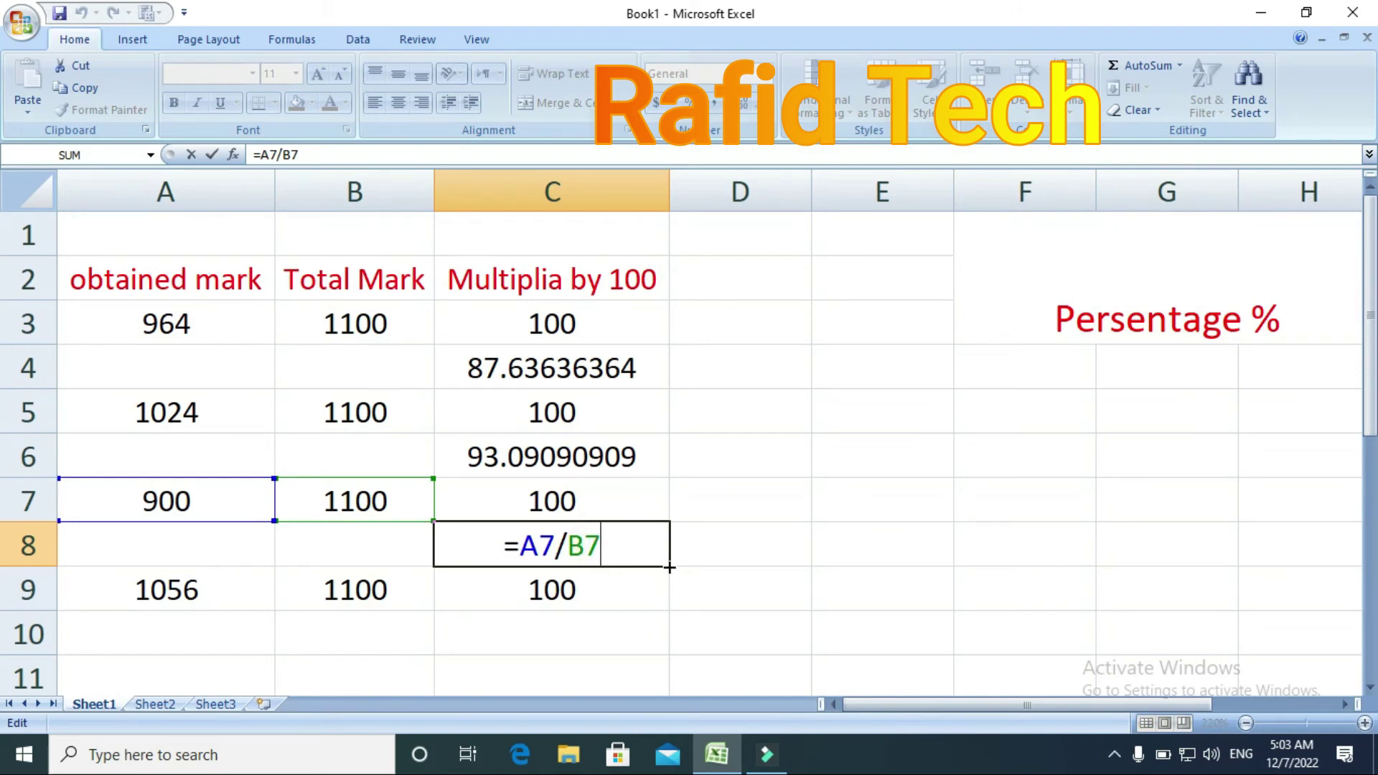
type("*")
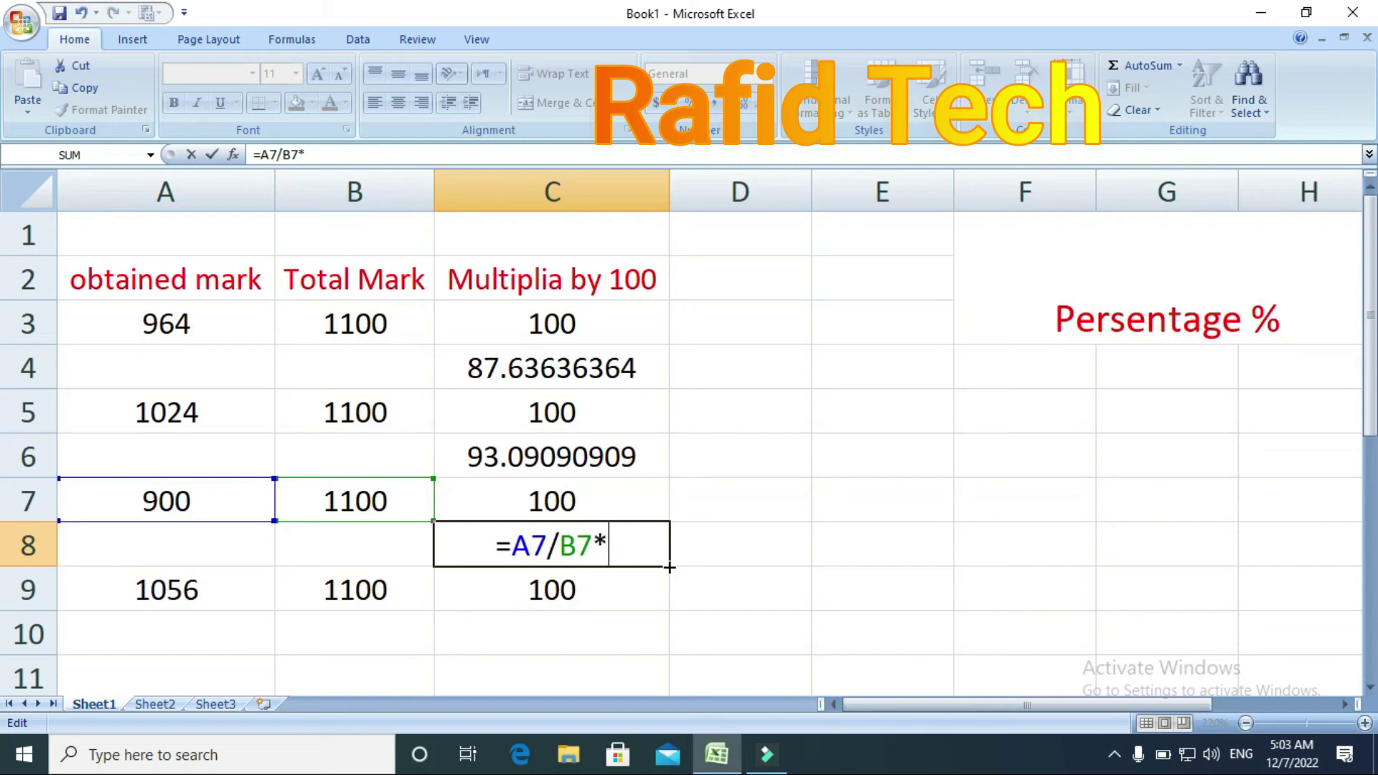
left_click(529, 493)
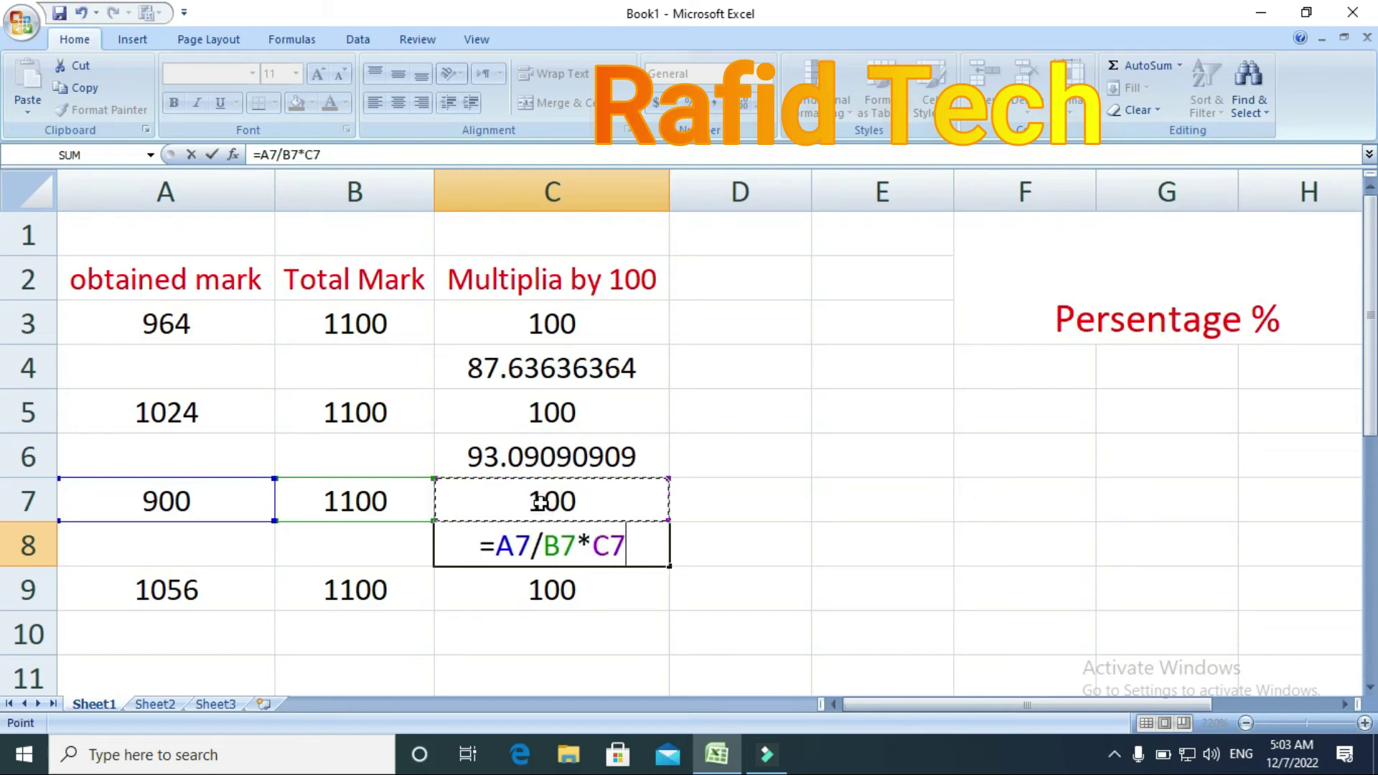
key("Return")
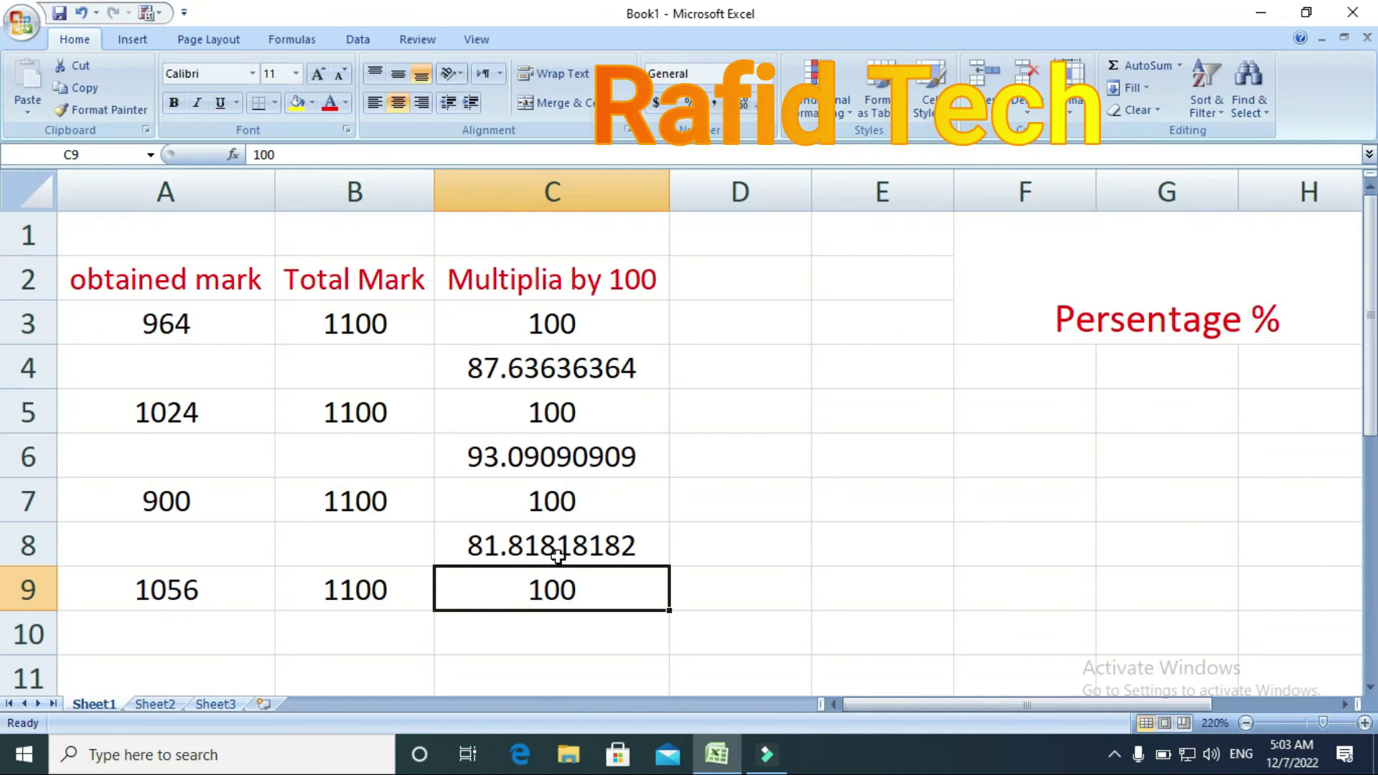
Calculate the percentage for the fourth obtained mark in cell C10 with the formula =A9/B9*C9.
left_click(556, 621)
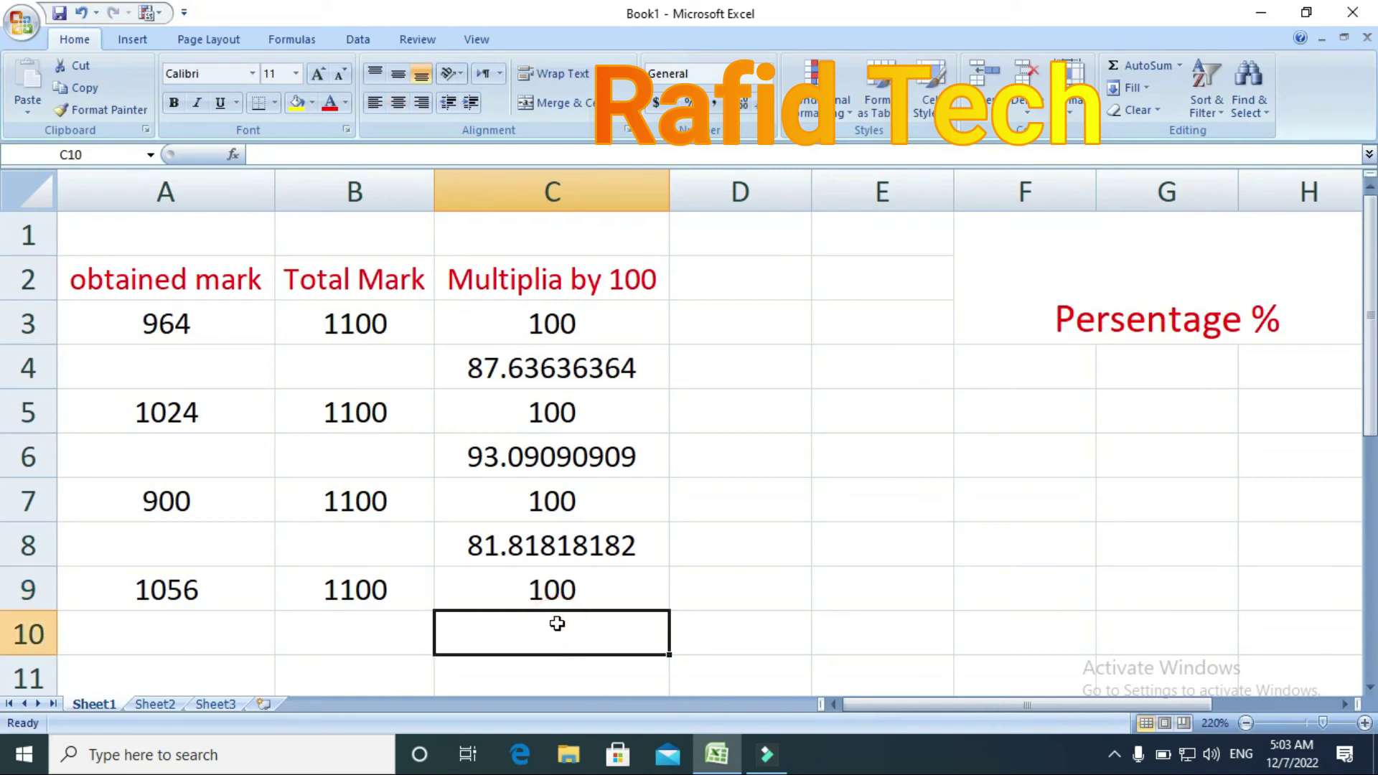
type("=")
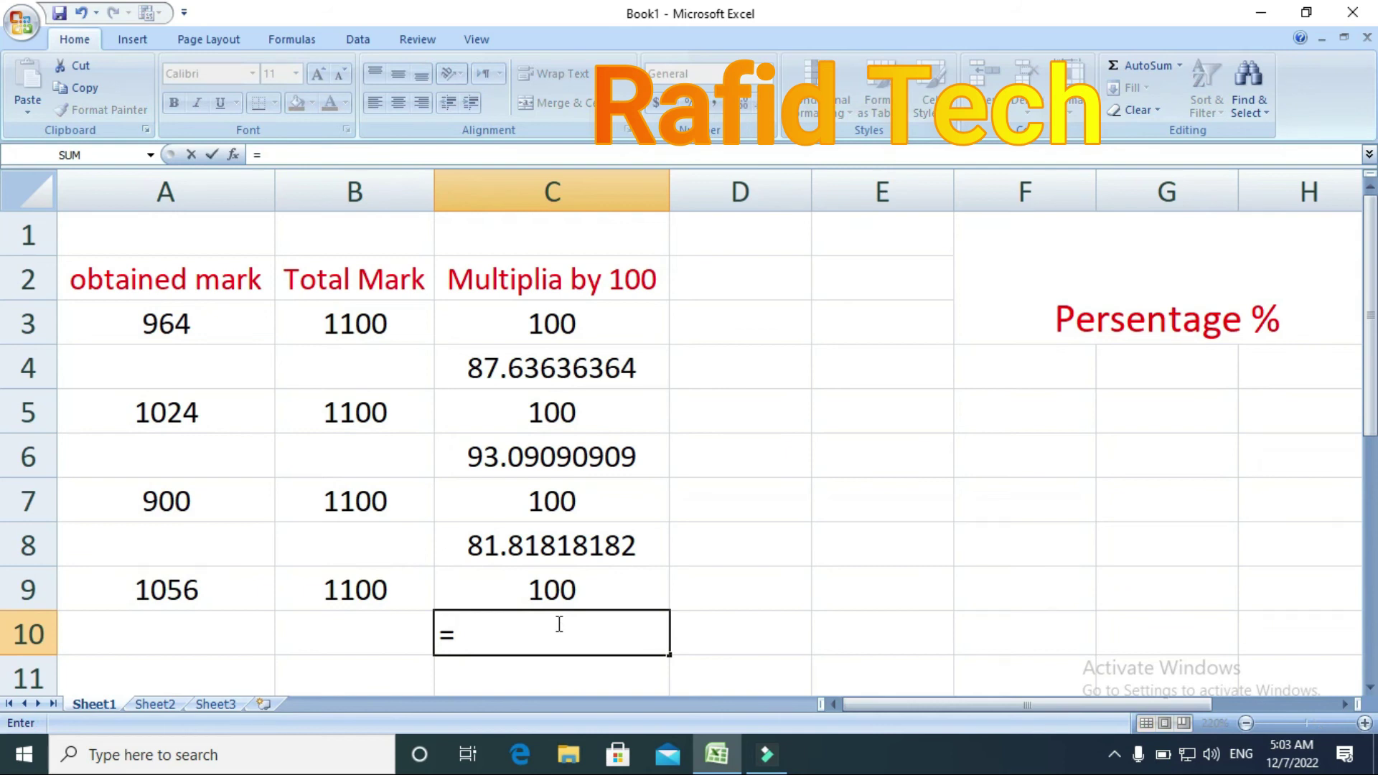
left_click(191, 591)
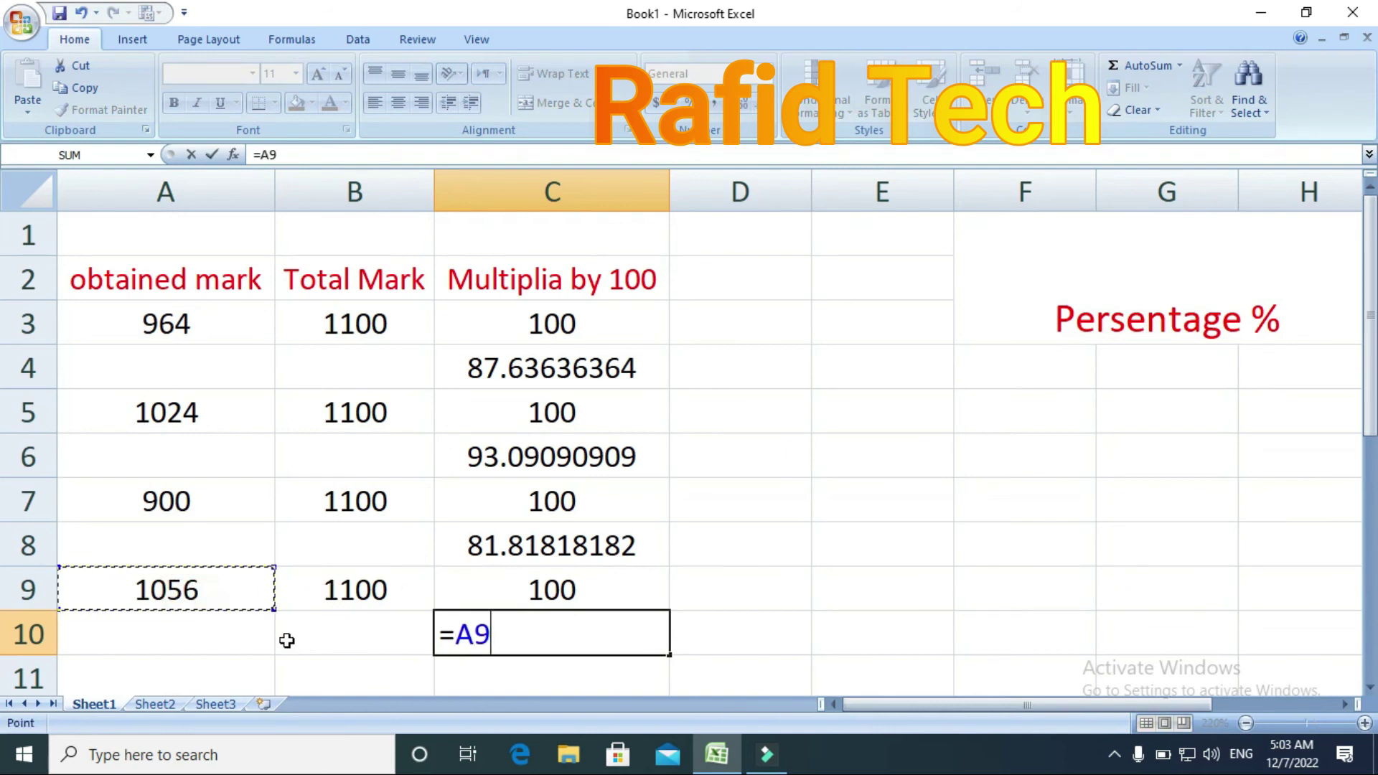
type("/")
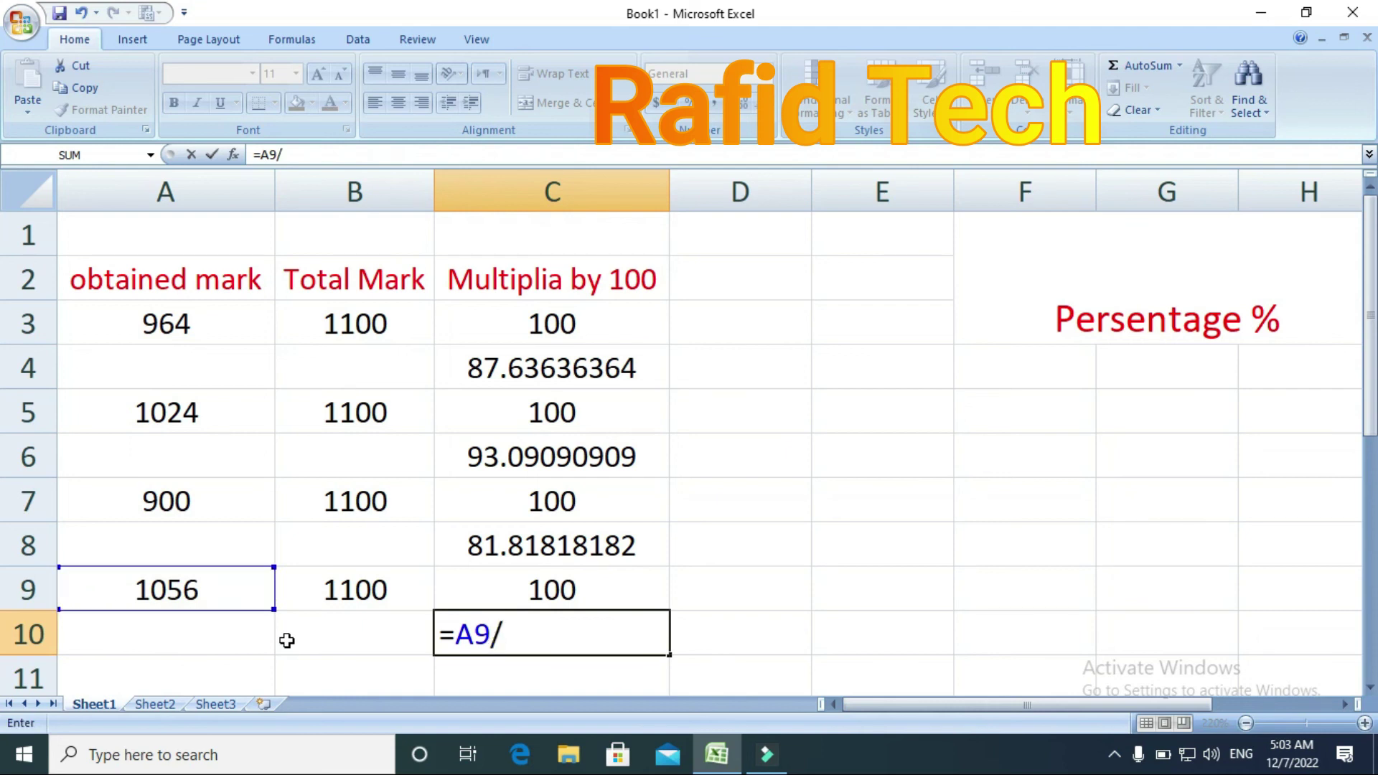
left_click(358, 594)
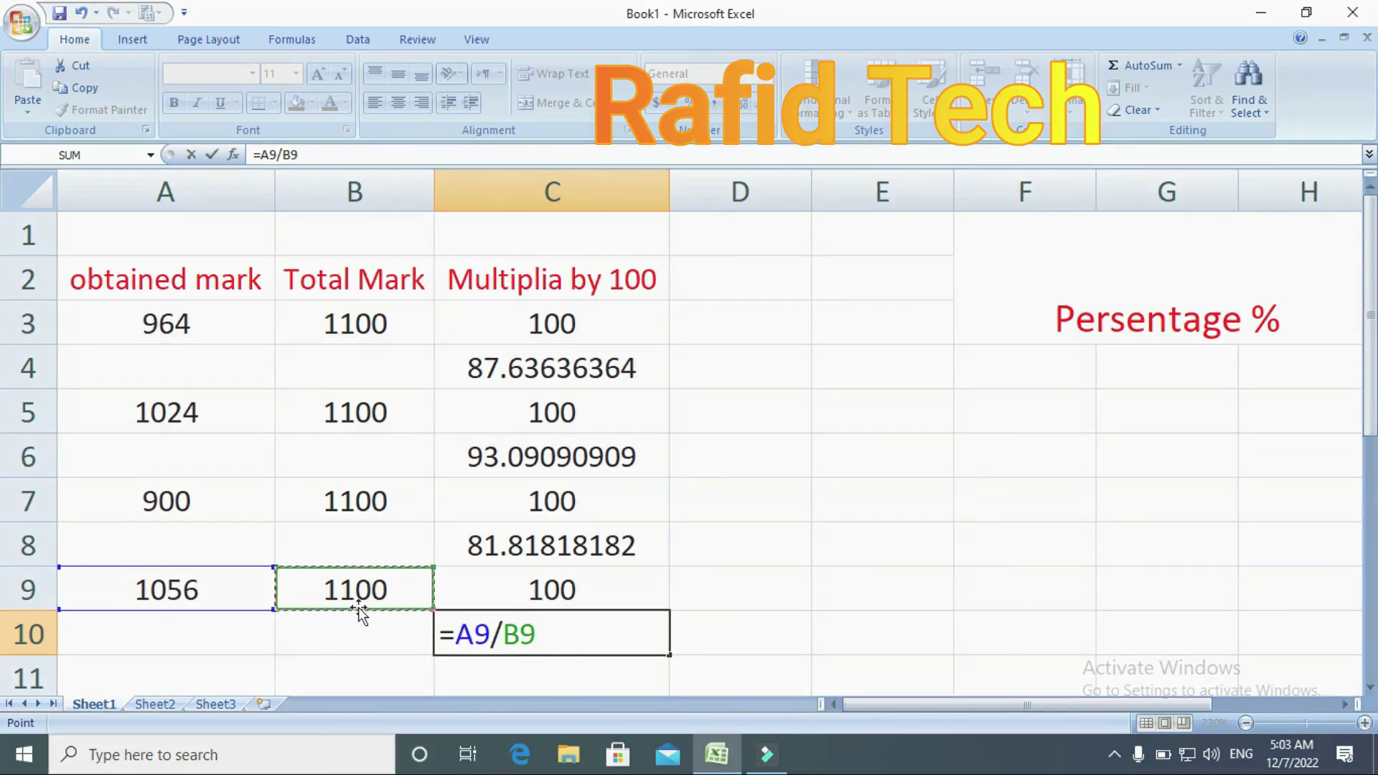
type("*")
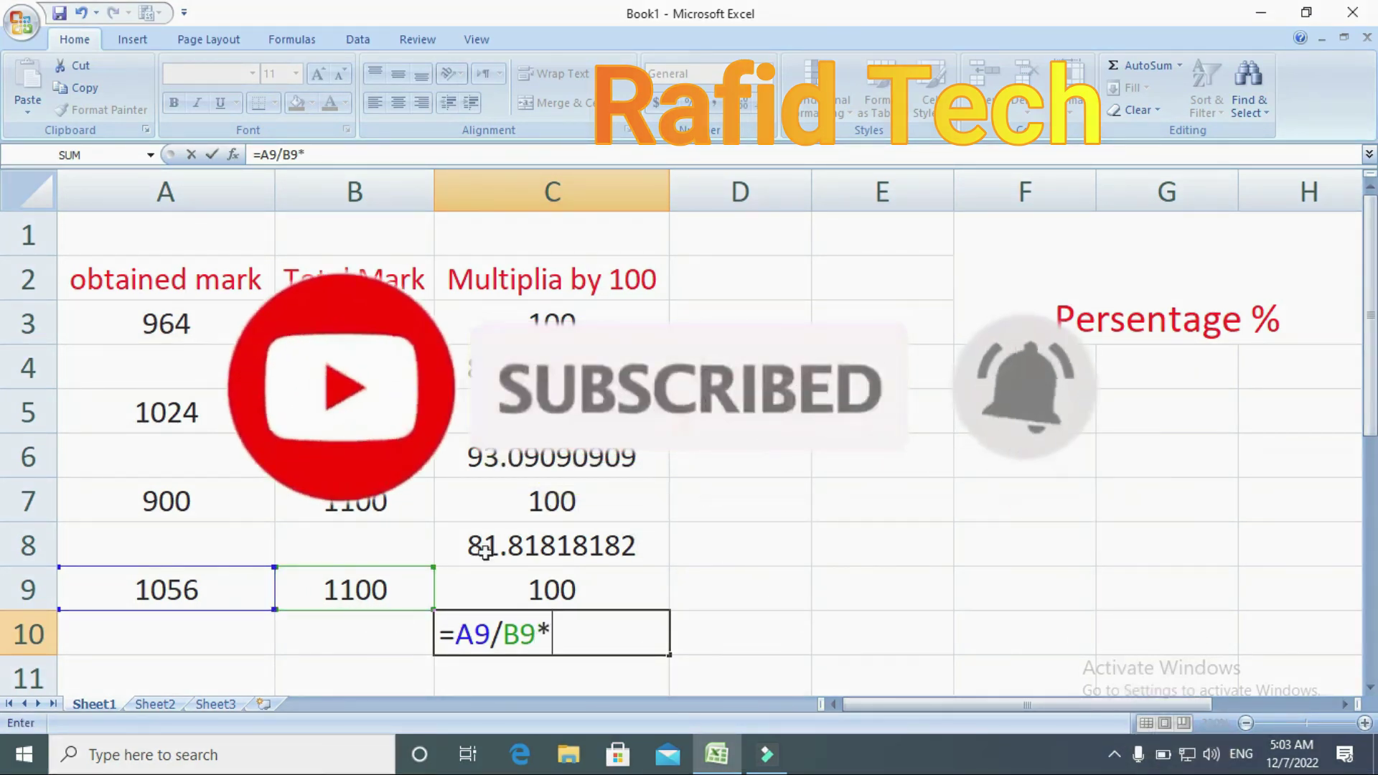
left_click(520, 592)
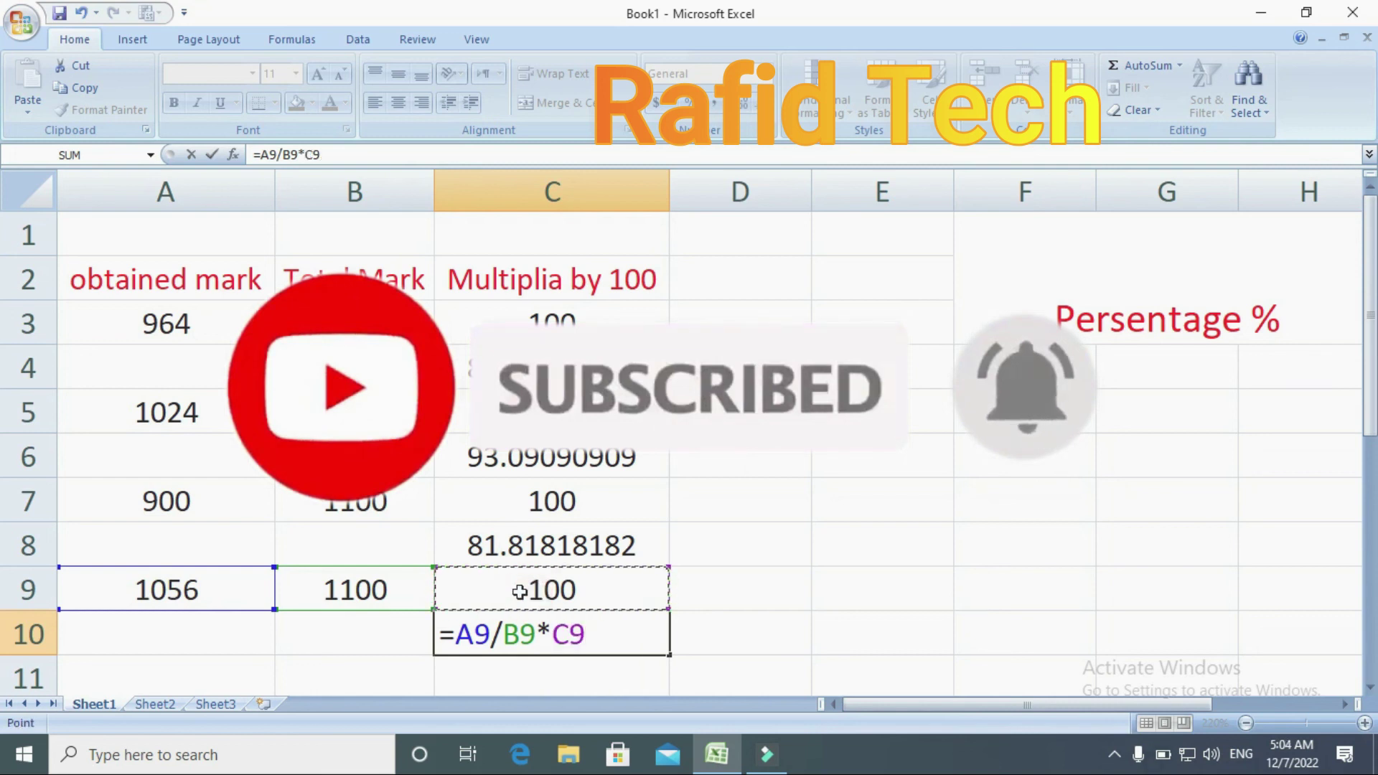
key("Return")
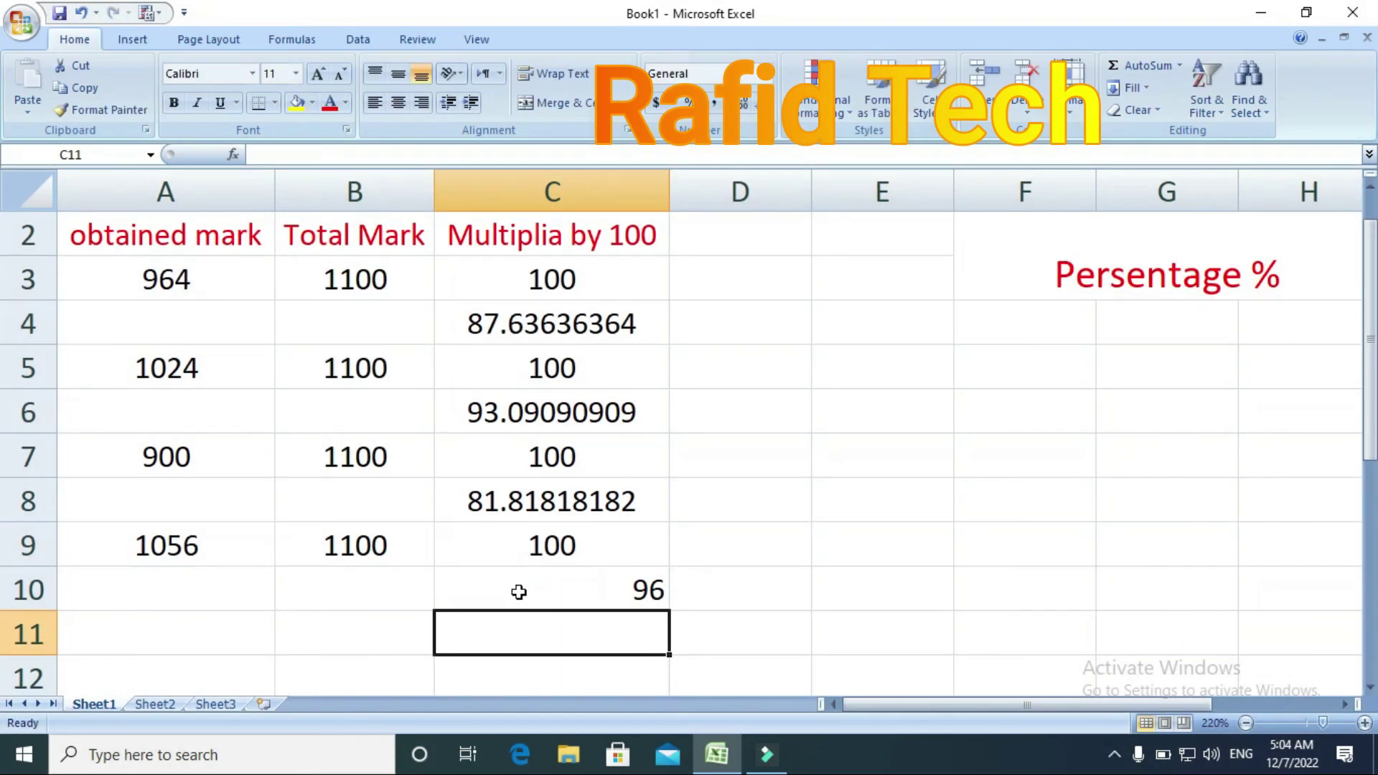
Center the values in cells C3 to C10 horizontally.
left_click(531, 588)
scroll(317, 602, "down", 1)
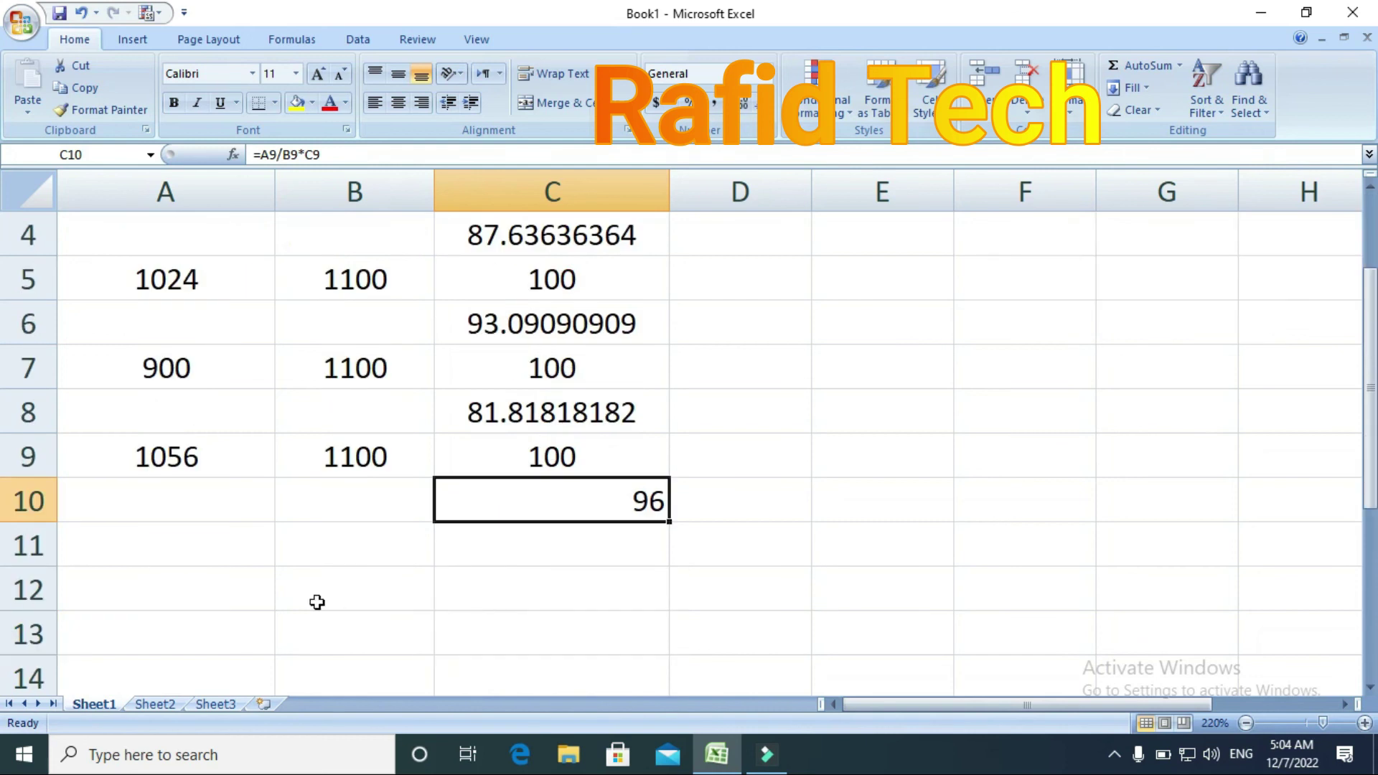
scroll(440, 529, "up", 1)
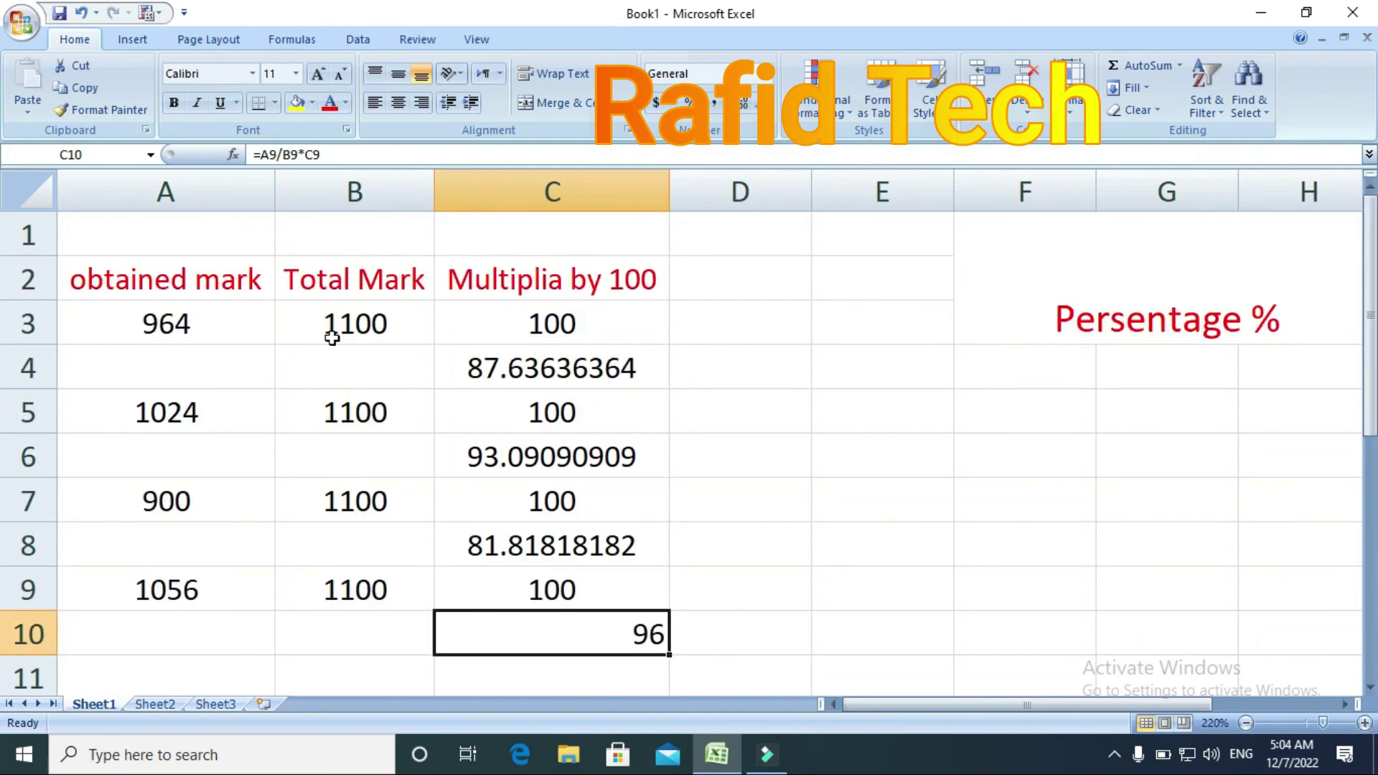
left_click_drag(502, 336, 549, 633)
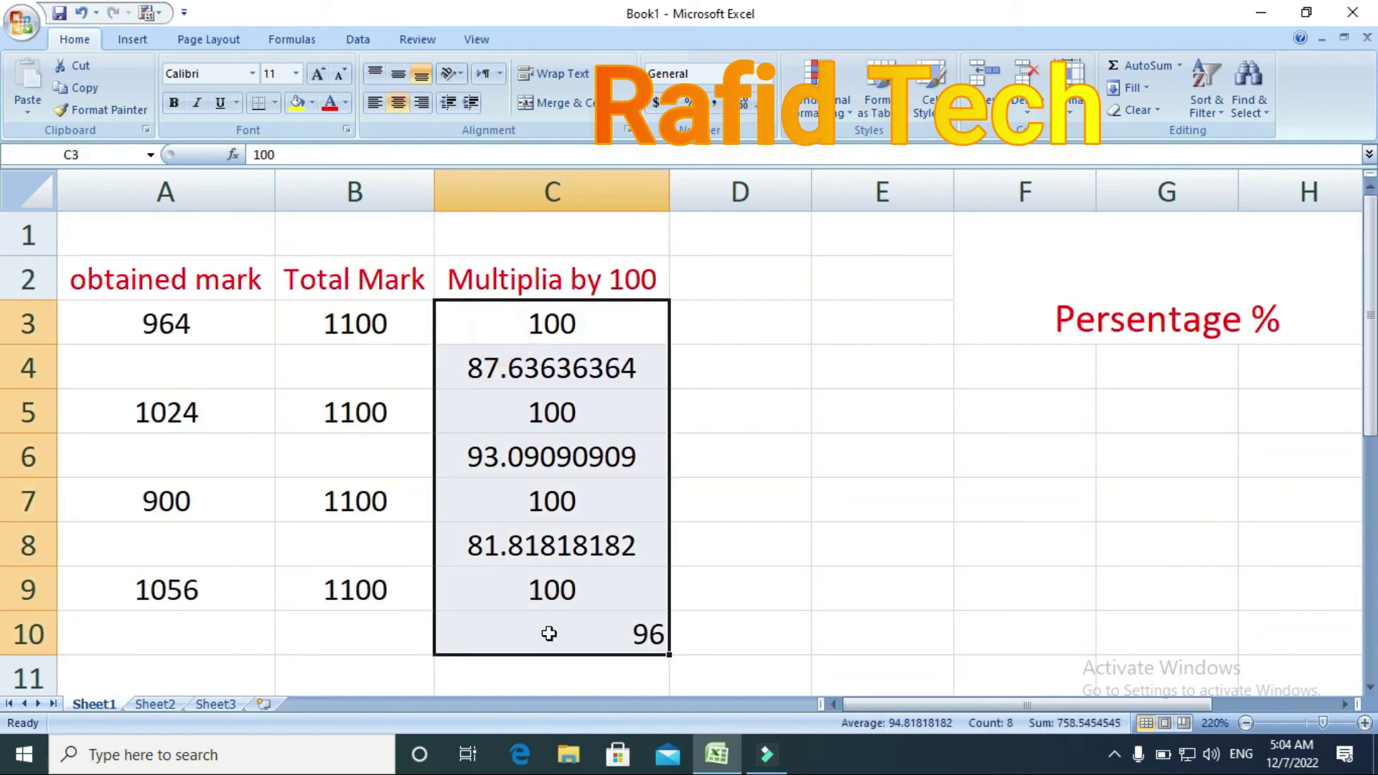
left_click(397, 104)
left_click(398, 104)
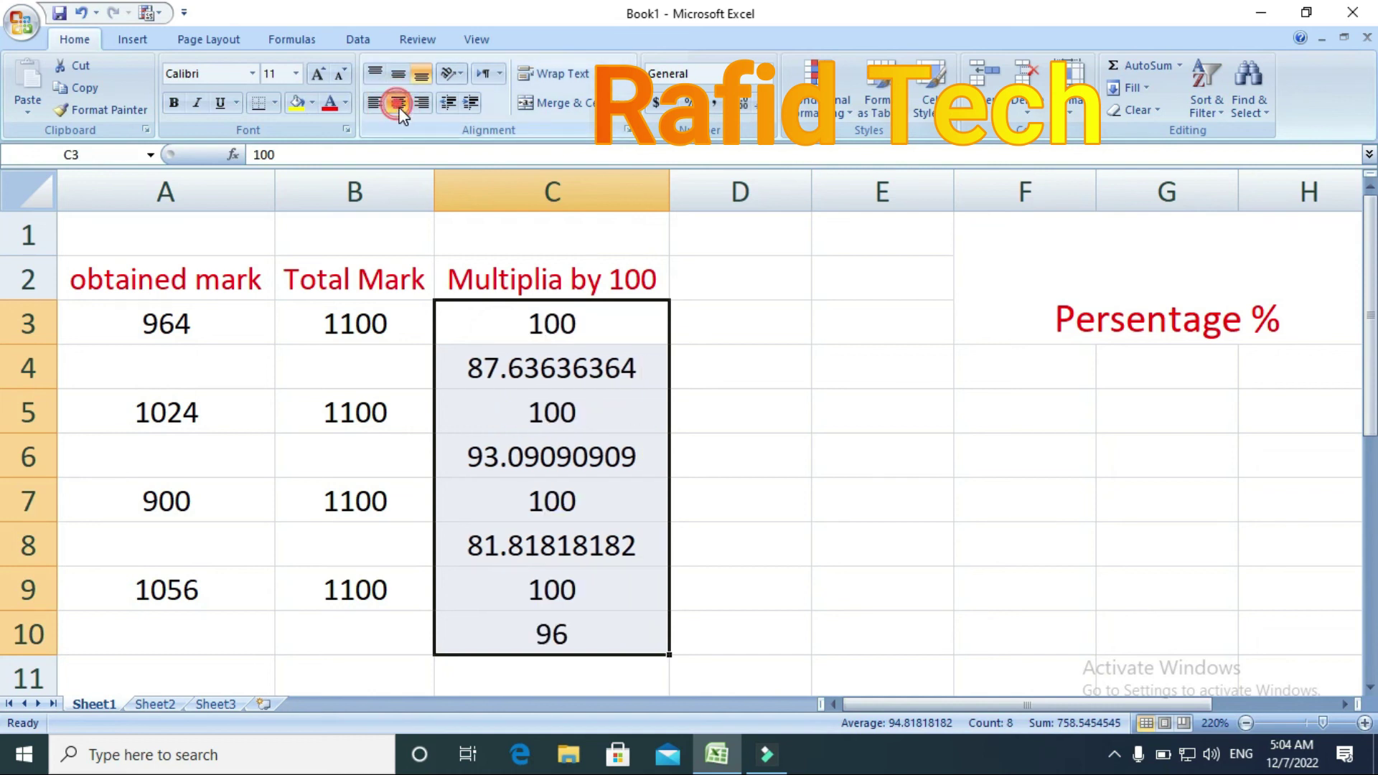
left_click(600, 679)
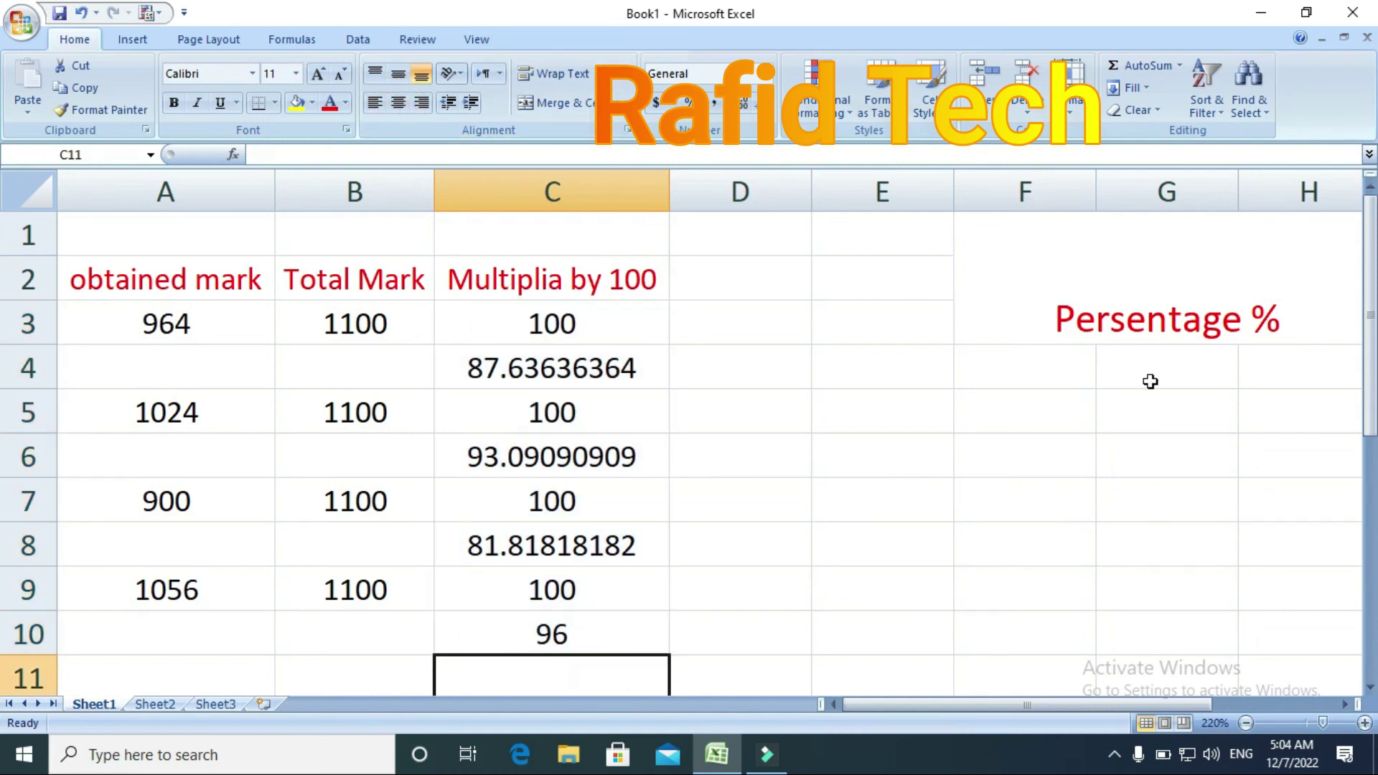
left_click(1155, 329)
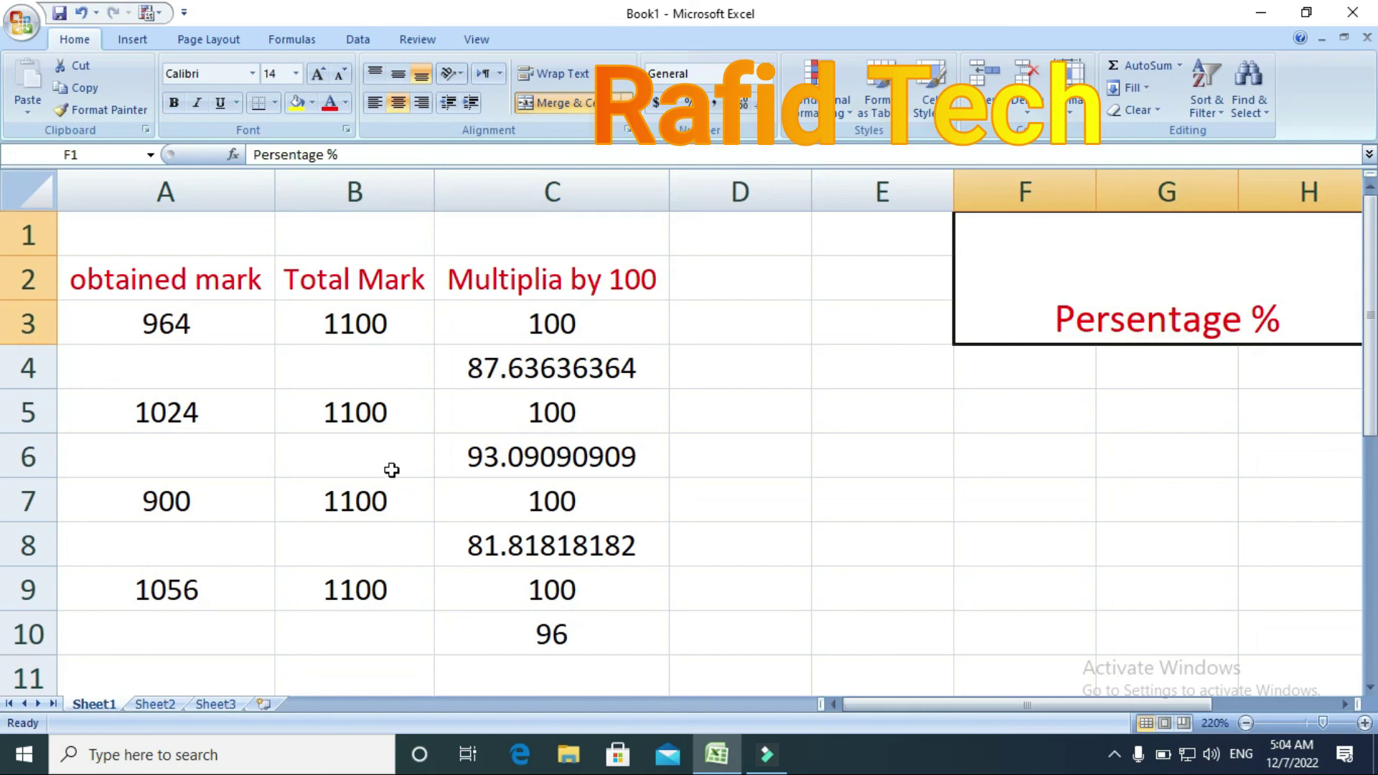